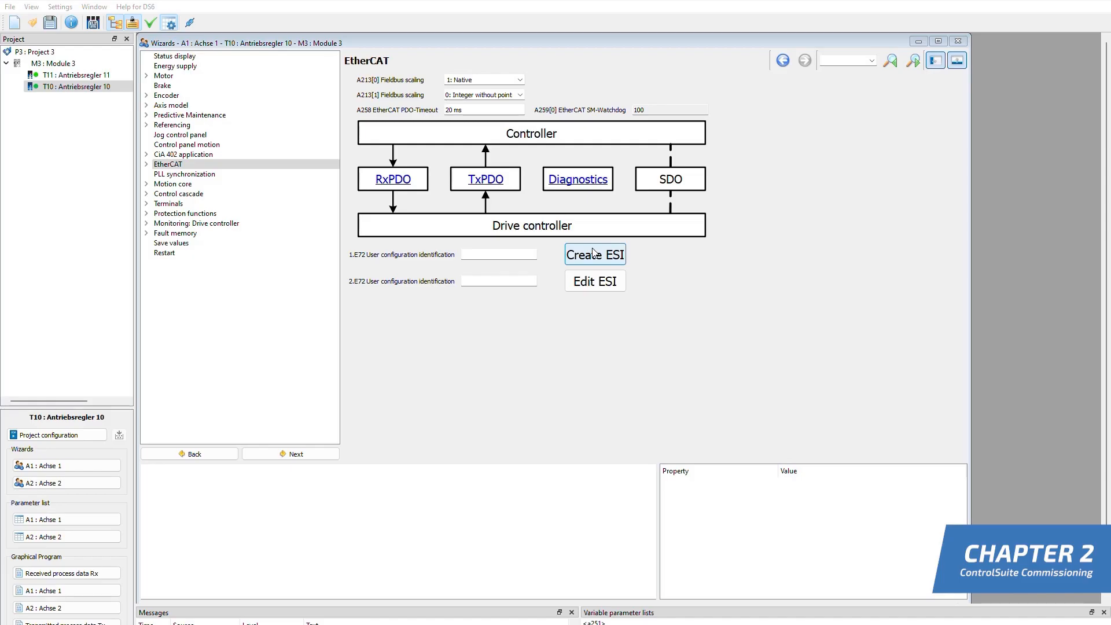
Review the EtherCAT received and transmitted process data mappings of drive controller T10 and start creating its ESI file
{"action": "left_click", "coordinate": [393, 180]}
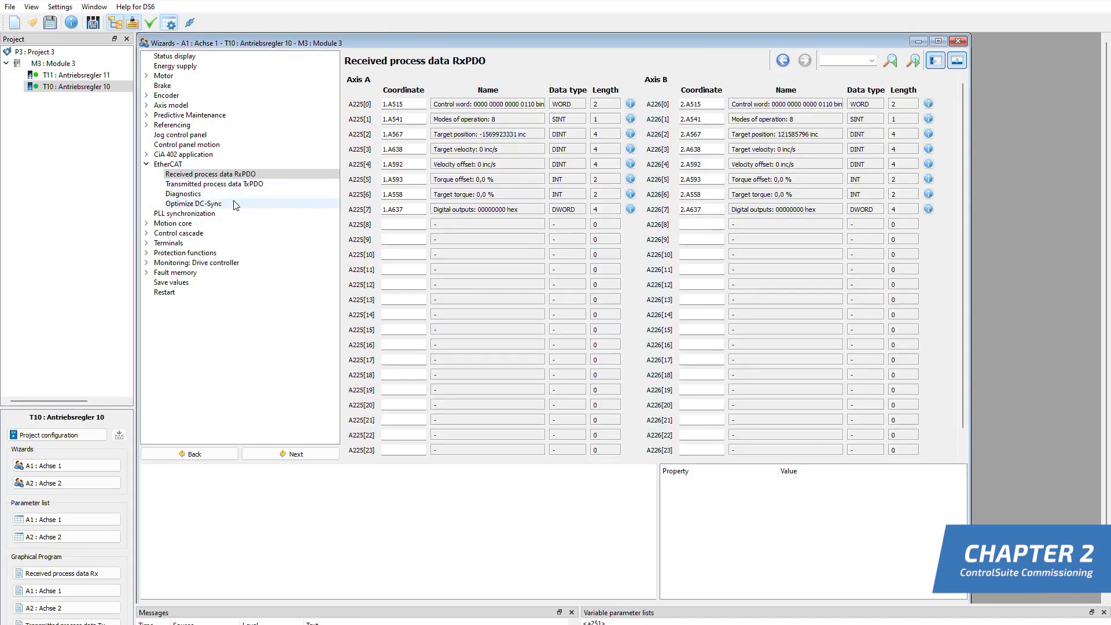
{"action": "left_click", "coordinate": [172, 164]}
{"action": "left_click", "coordinate": [493, 184]}
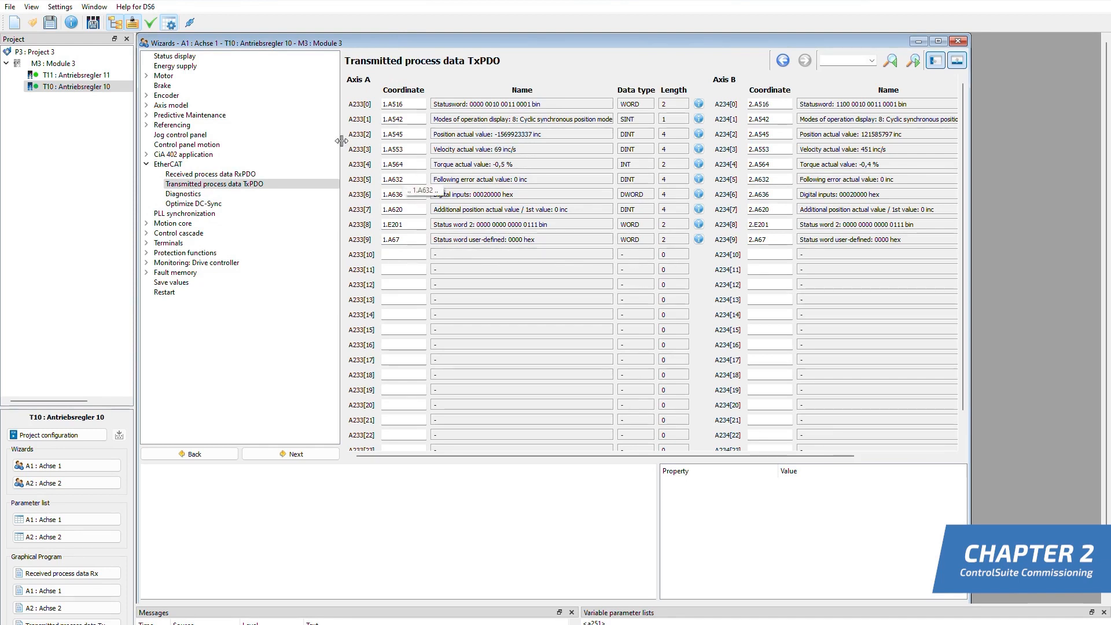
{"action": "left_click", "coordinate": [173, 164]}
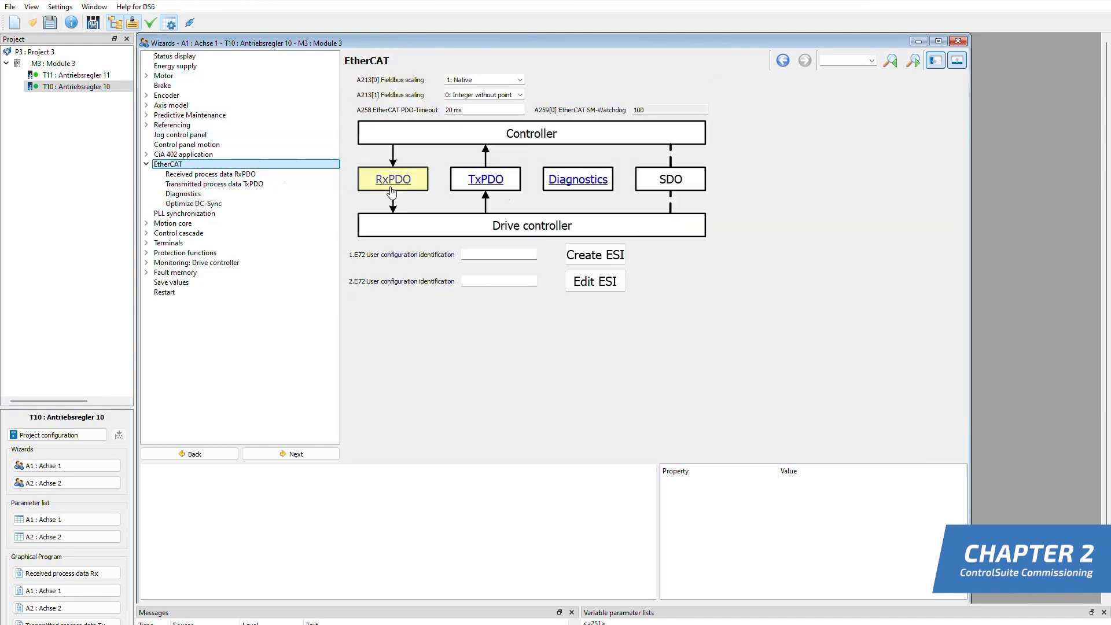
{"action": "left_click", "coordinate": [601, 258]}
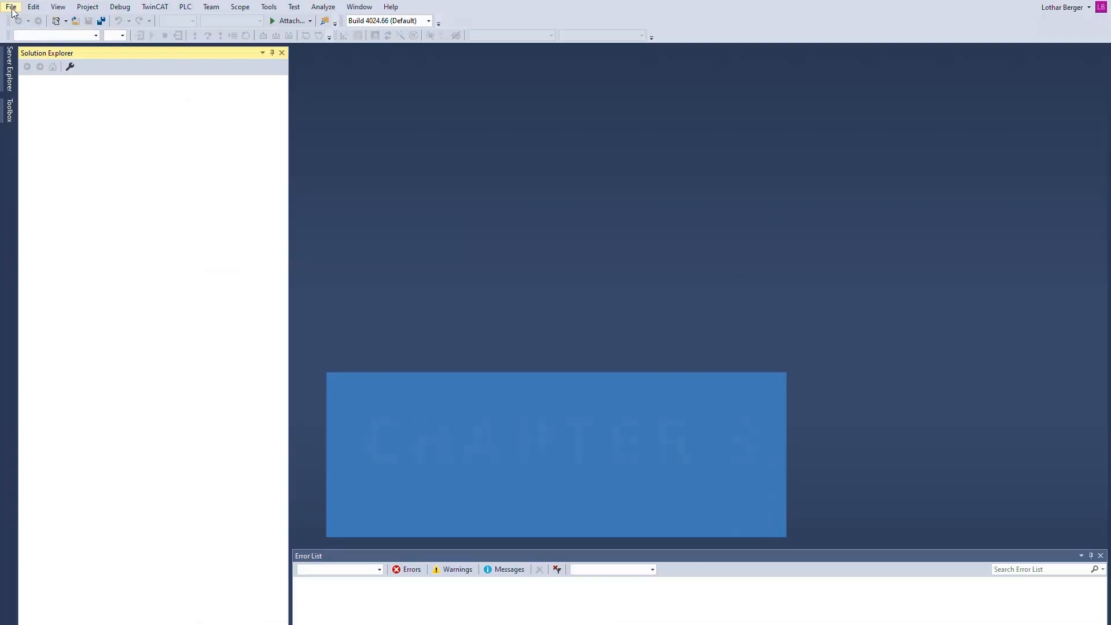
In TwinCAT XAE, create a new TwinCAT XAE Project (XML format) with the default name and location
{"action": "left_click", "coordinate": [11, 7]}
{"action": "mouse_move", "coordinate": [148, 33]}
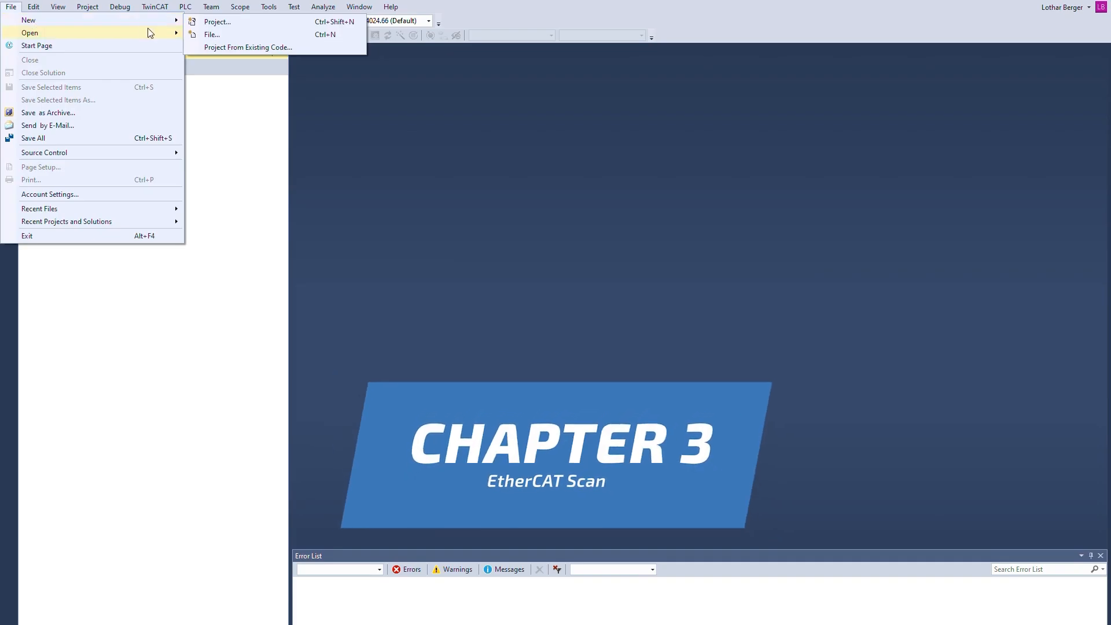
{"action": "left_click", "coordinate": [213, 22]}
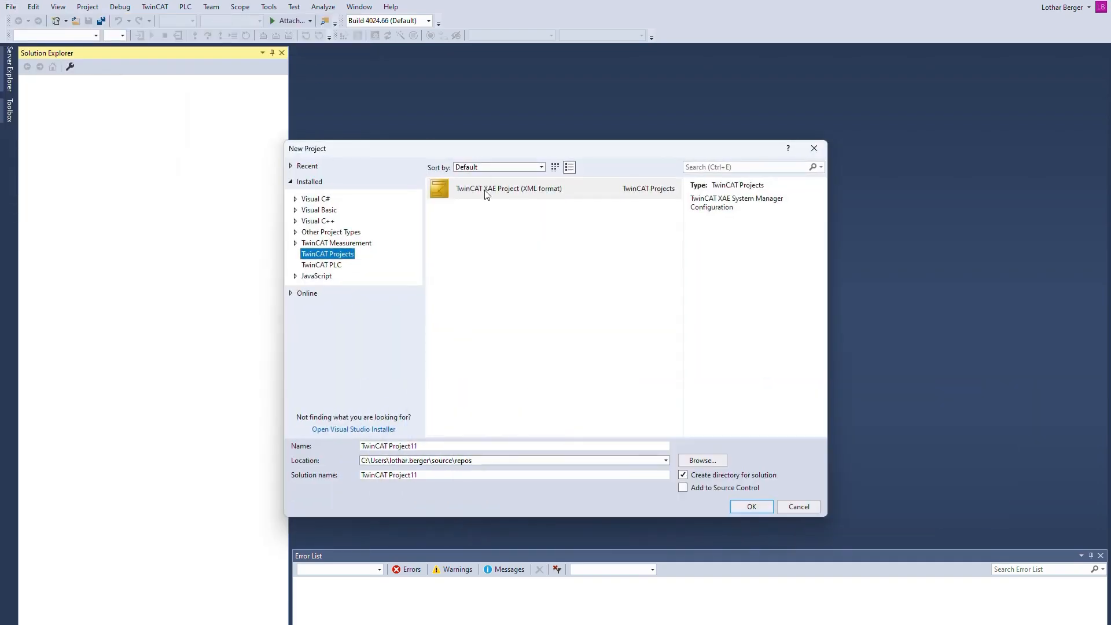
{"action": "left_click", "coordinate": [488, 188]}
{"action": "left_click", "coordinate": [752, 507]}
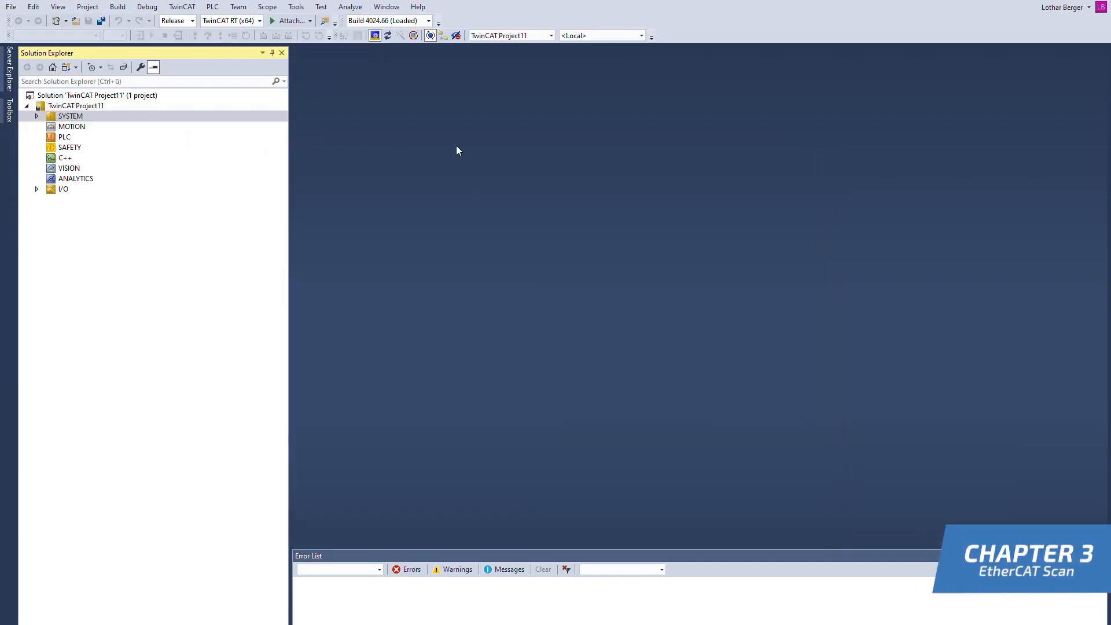
Open the target system selection and run an Ethernet broadcast search for reachable controllers on the network adapters
{"action": "left_click", "coordinate": [643, 35]}
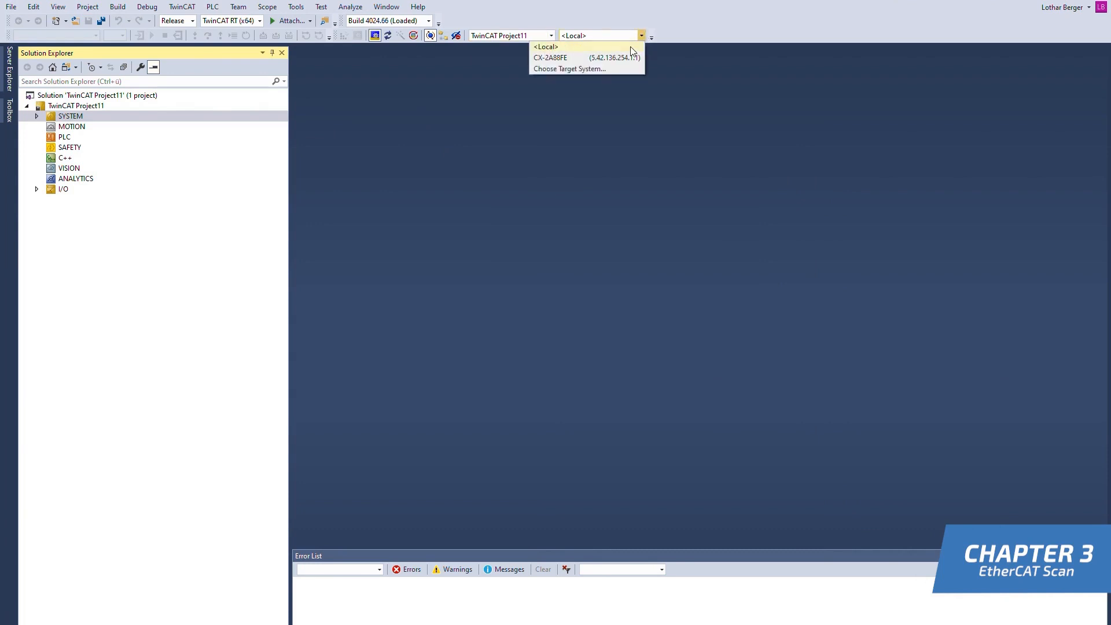
{"action": "left_click", "coordinate": [579, 70]}
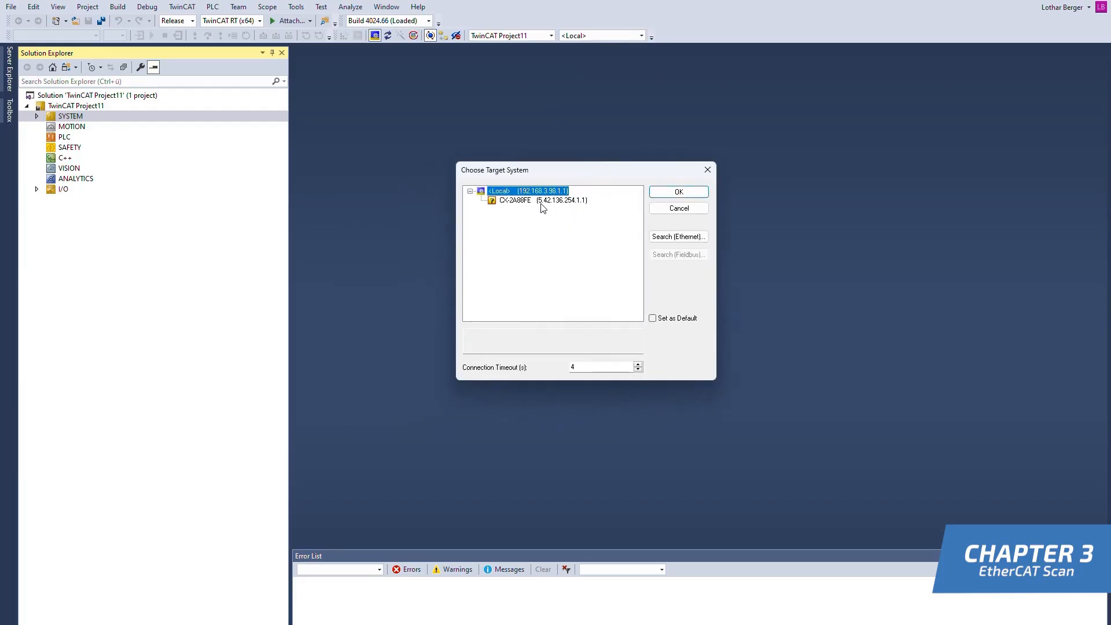
{"action": "left_click", "coordinate": [542, 202]}
{"action": "left_click", "coordinate": [692, 238]}
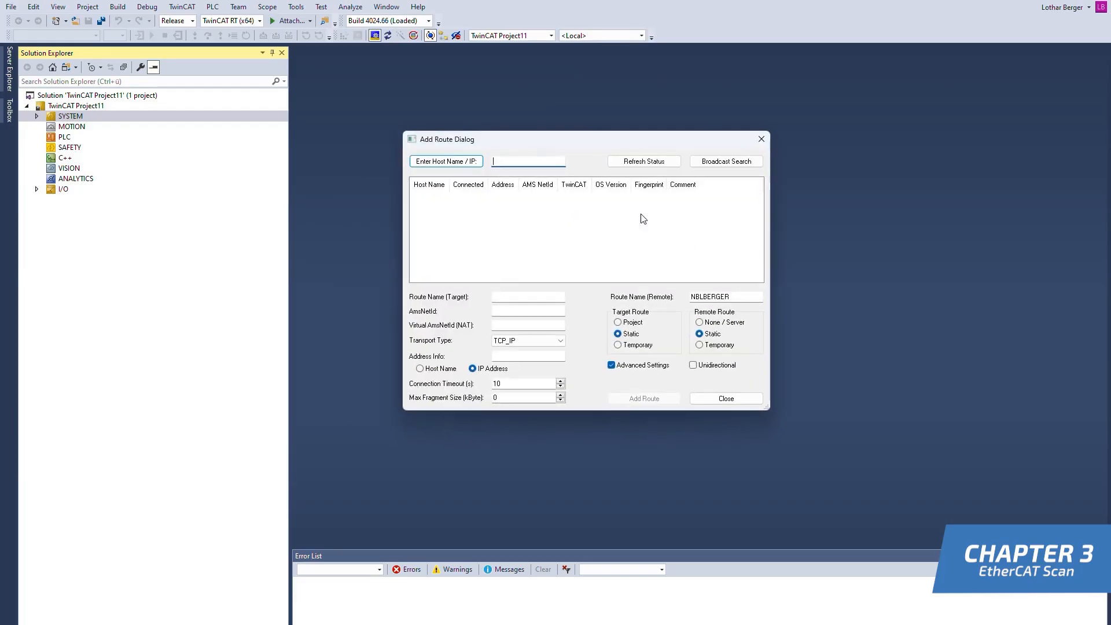
{"action": "left_click", "coordinate": [726, 161]}
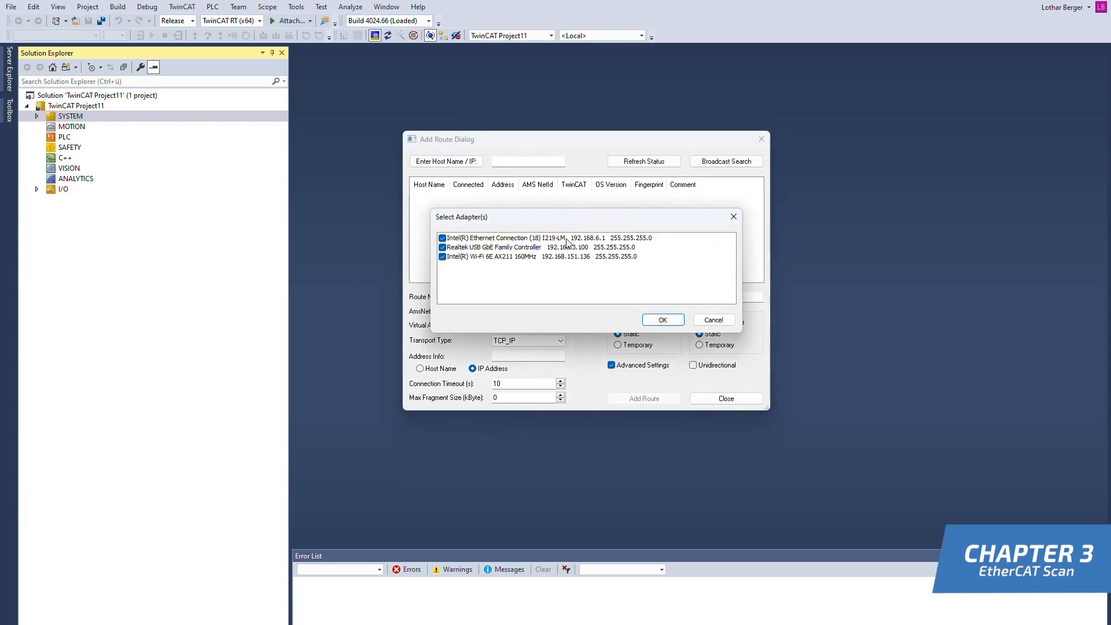
{"action": "left_click", "coordinate": [567, 239]}
{"action": "left_click", "coordinate": [664, 320]}
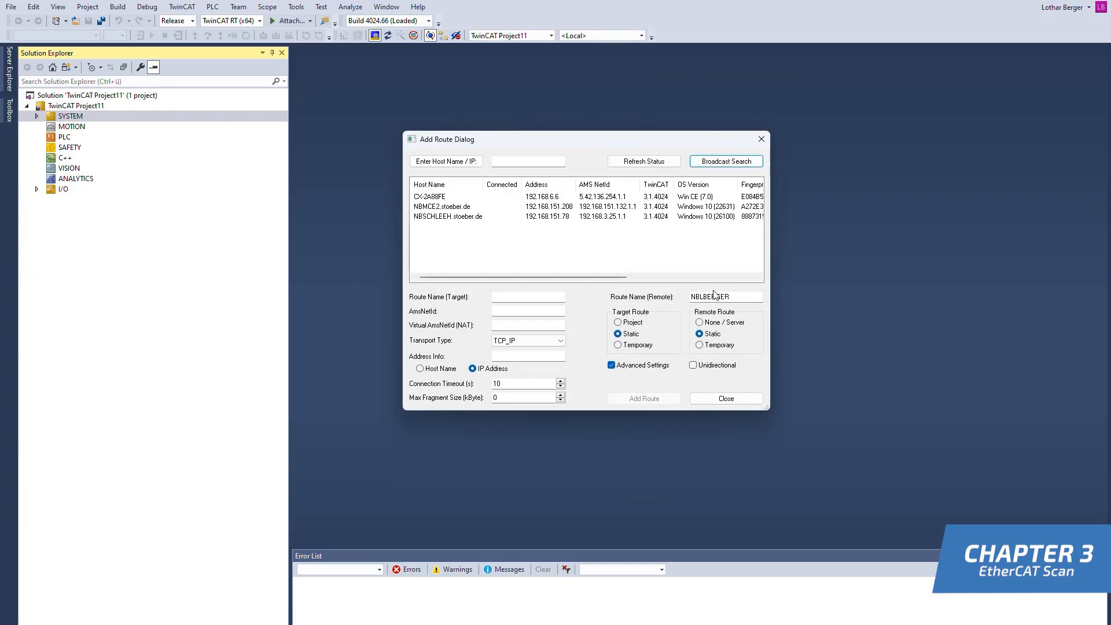
Add a static route to CX-2A88FE with Secure ADS disabled, entering the Administrator account's password
{"action": "left_click", "coordinate": [531, 198]}
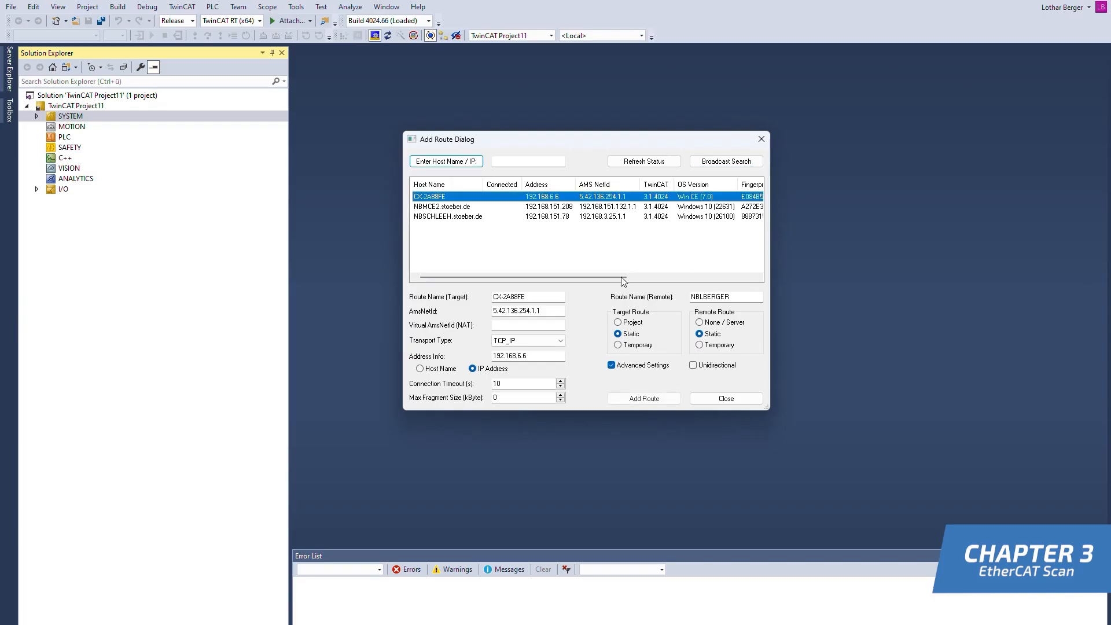
{"action": "left_click", "coordinate": [644, 398]}
{"action": "left_click", "coordinate": [419, 208]}
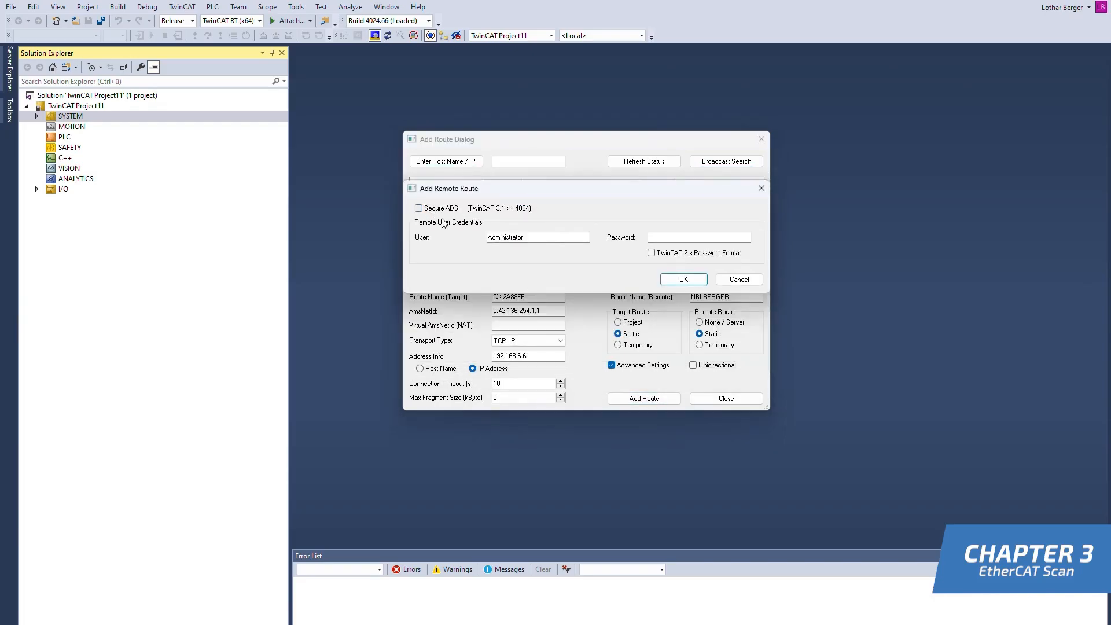
{"action": "left_click", "coordinate": [694, 239]}
{"action": "type", "text": "1"}
{"action": "left_click", "coordinate": [681, 278]}
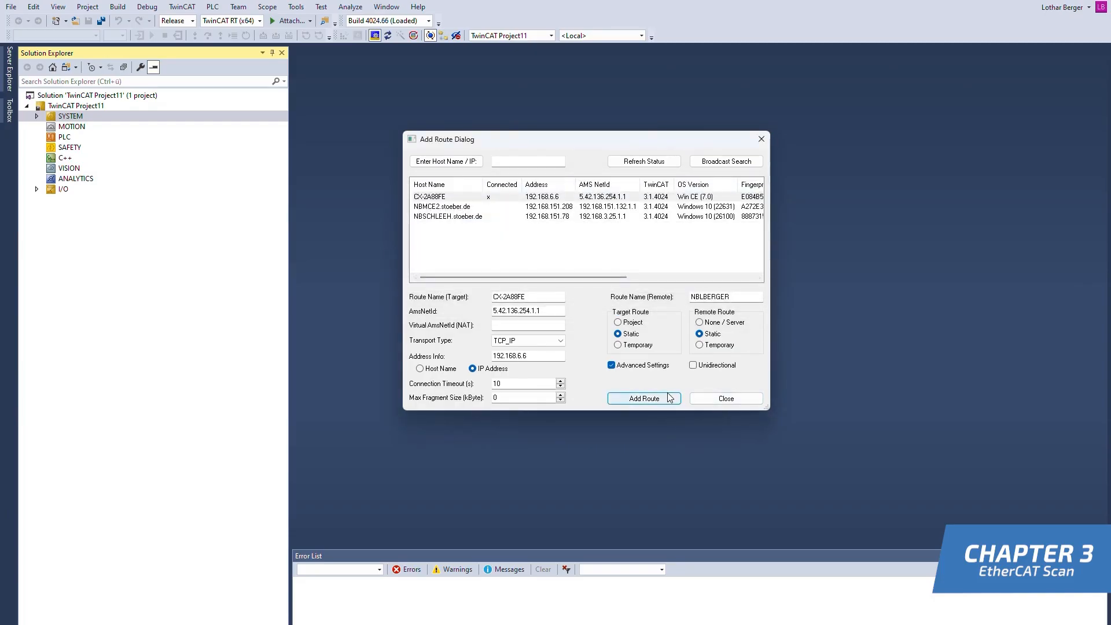
Choose CX-2A88FE as the target system and change the solution platform to TwinCAT RT (x86)
{"action": "left_click", "coordinate": [727, 398]}
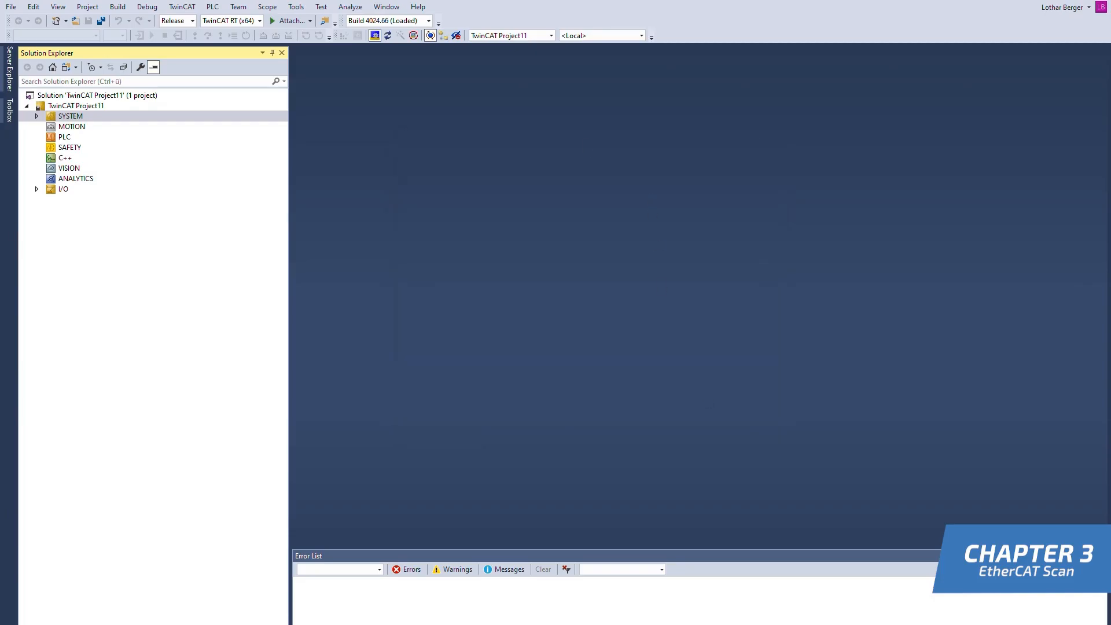
{"action": "left_click", "coordinate": [722, 207]}
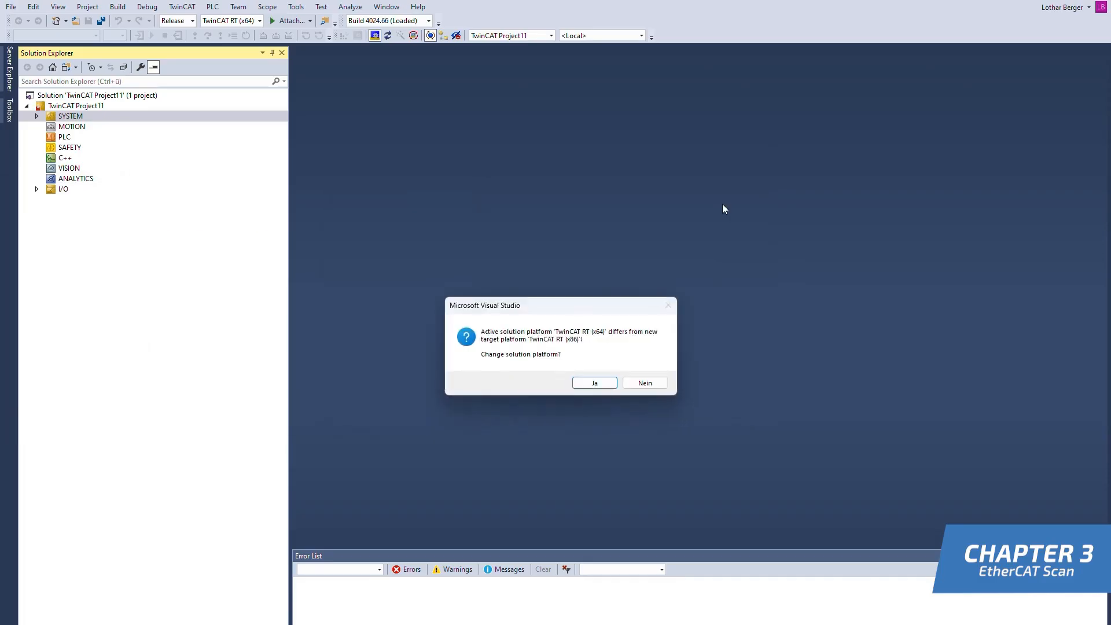
{"action": "left_click", "coordinate": [594, 383]}
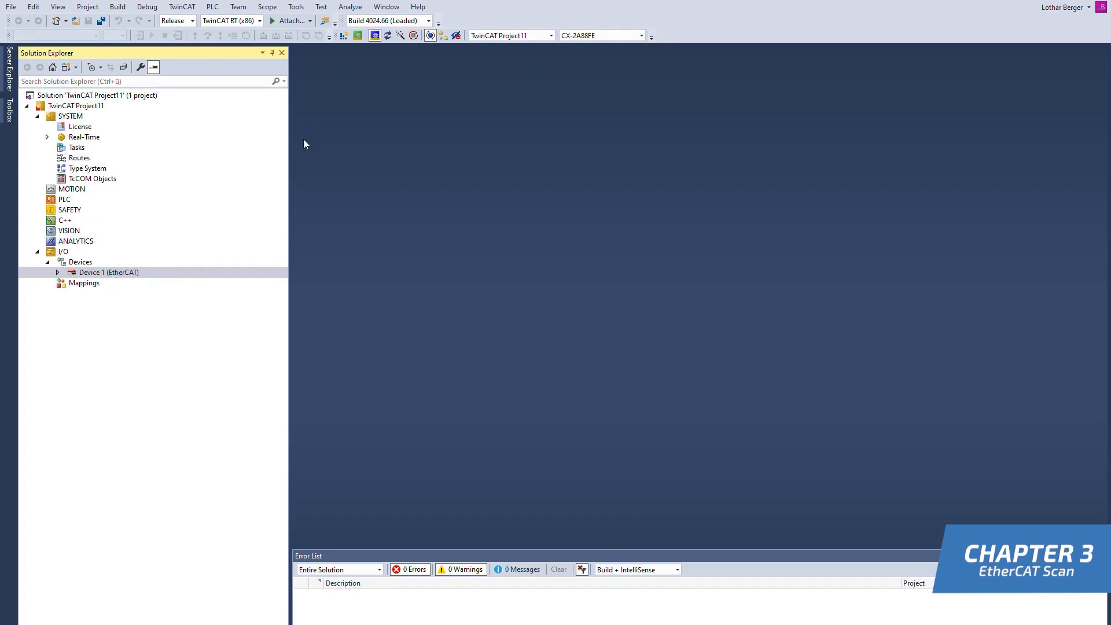
Scan Device 1 (EtherCAT) for connected boxes and append the linked drive axes to an NC configuration
{"action": "right_click", "coordinate": [84, 275]}
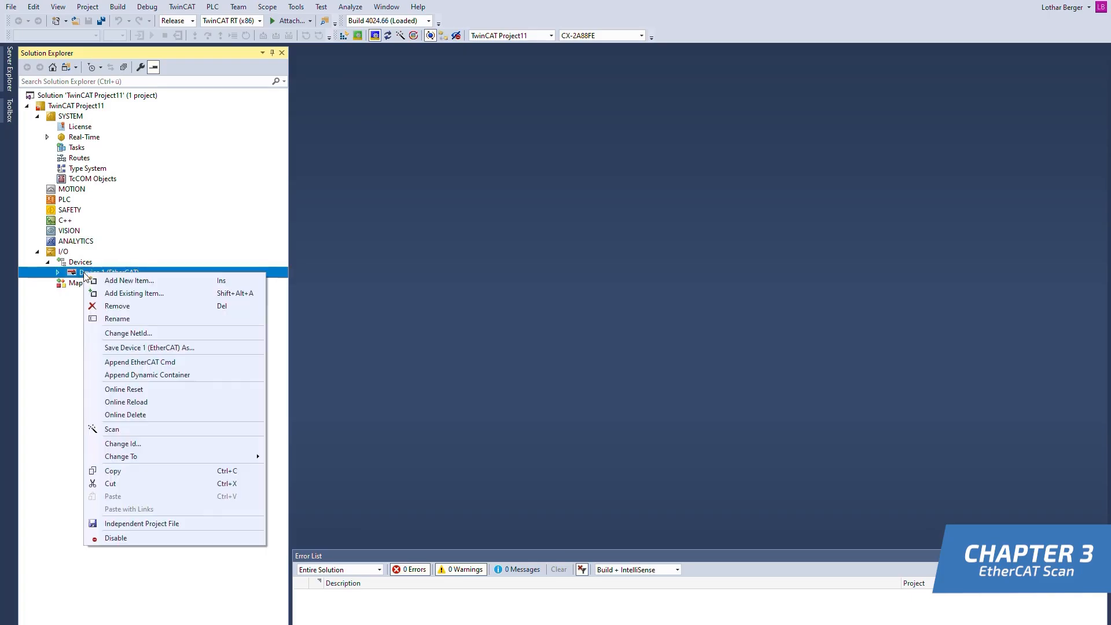
{"action": "left_click", "coordinate": [112, 430]}
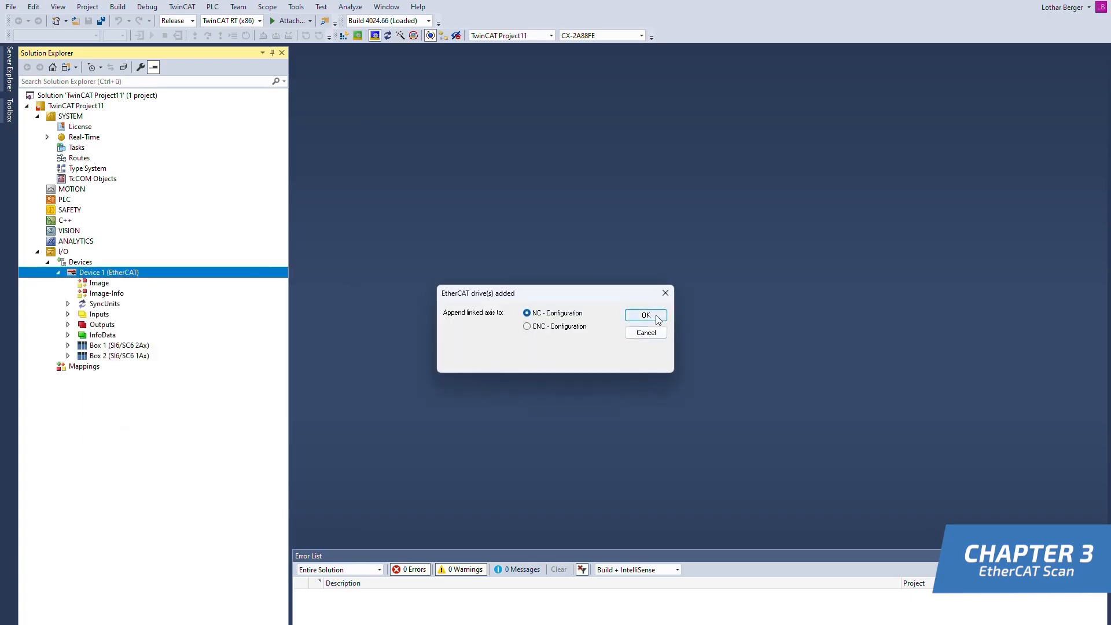
{"action": "left_click", "coordinate": [658, 318]}
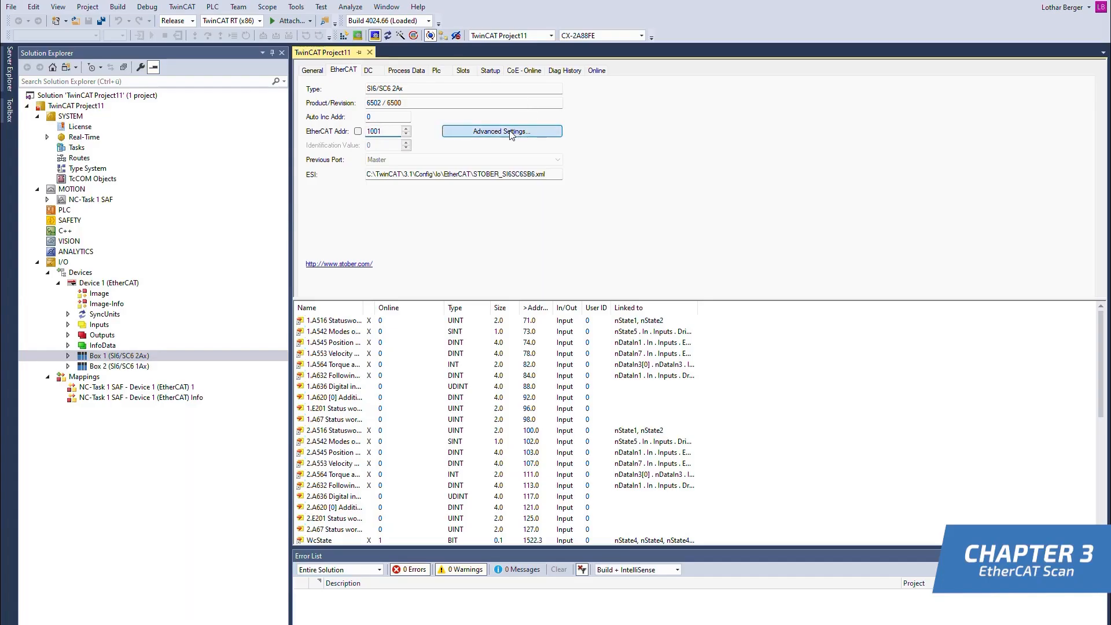
{"action": "left_click", "coordinate": [511, 133]}
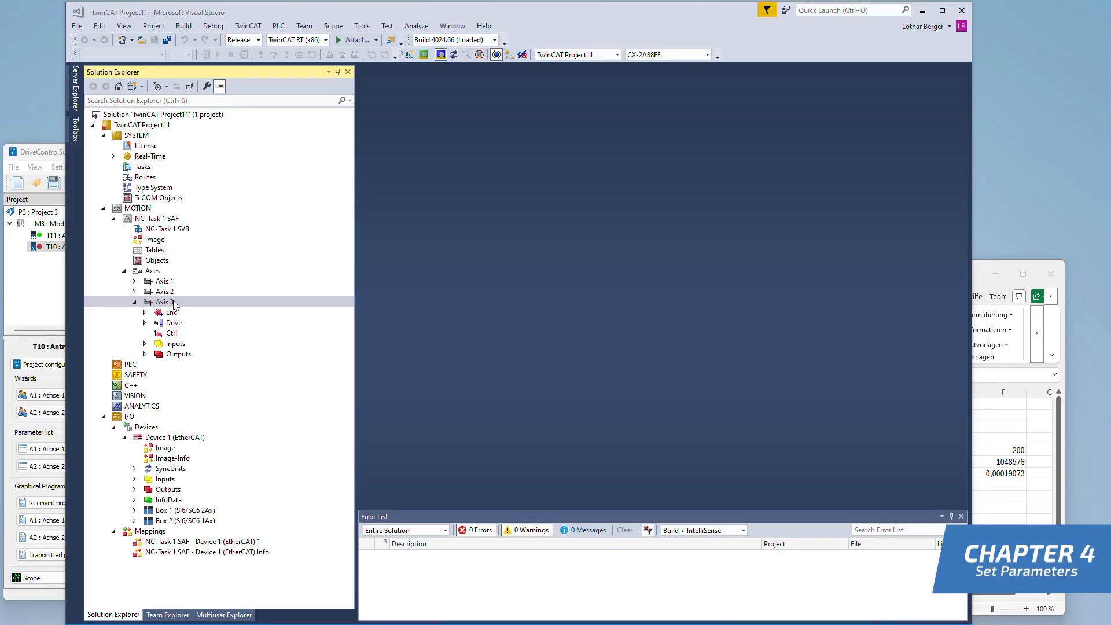
Set the modulo factor of Axis 3's encoder to 200.0 mm
{"action": "left_click", "coordinate": [168, 302]}
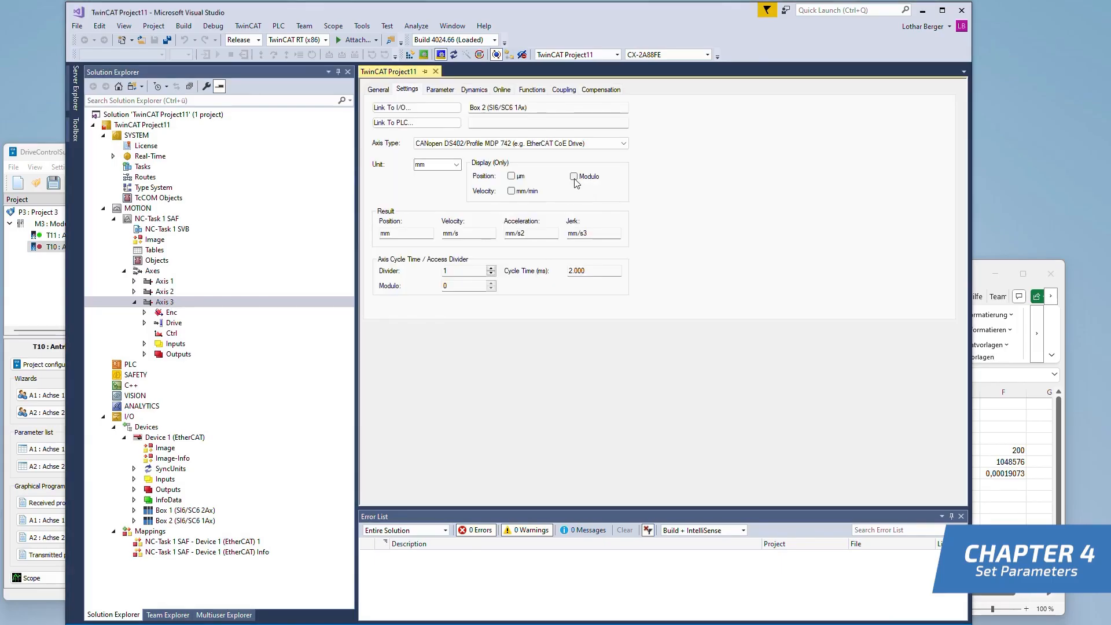
{"action": "left_click", "coordinate": [170, 314]}
{"action": "left_click", "coordinate": [638, 186]}
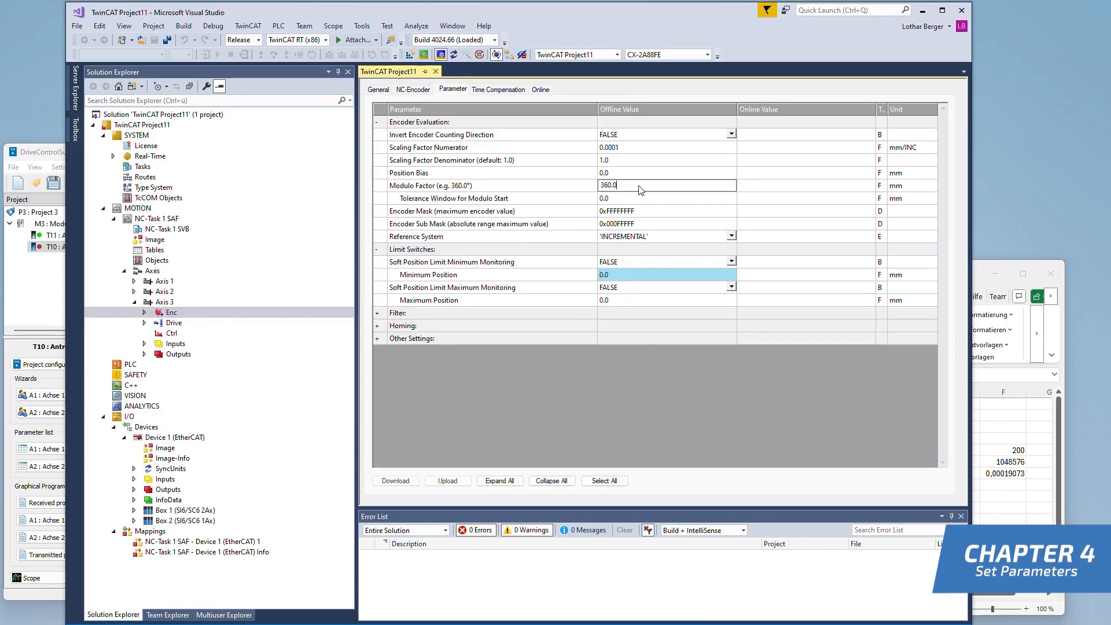
{"action": "type", "text": "200"}
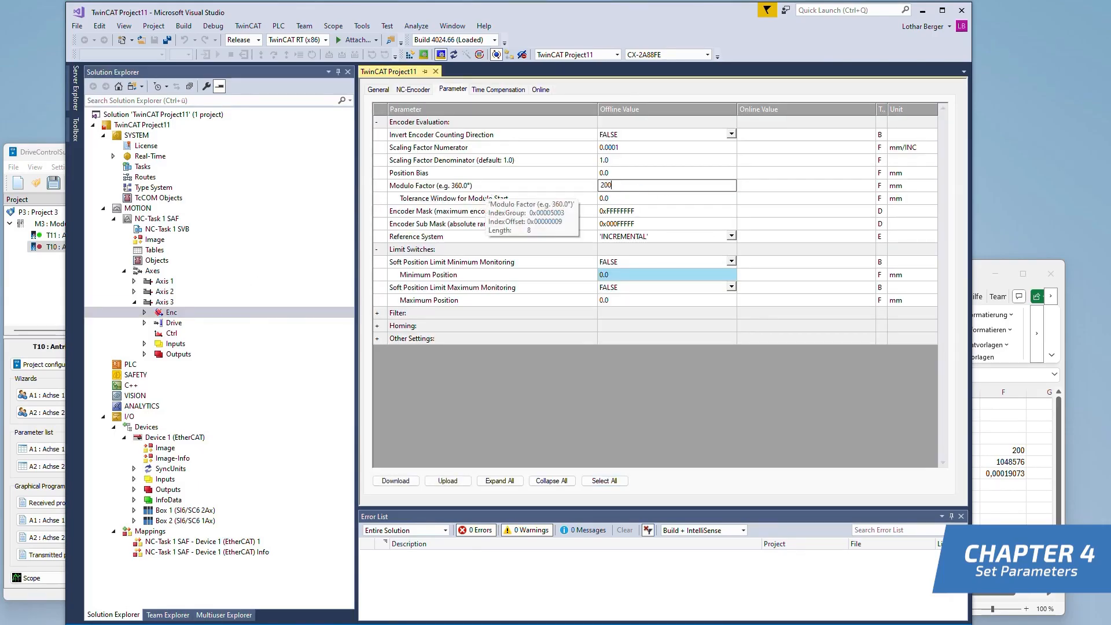
{"action": "key", "text": "Return"}
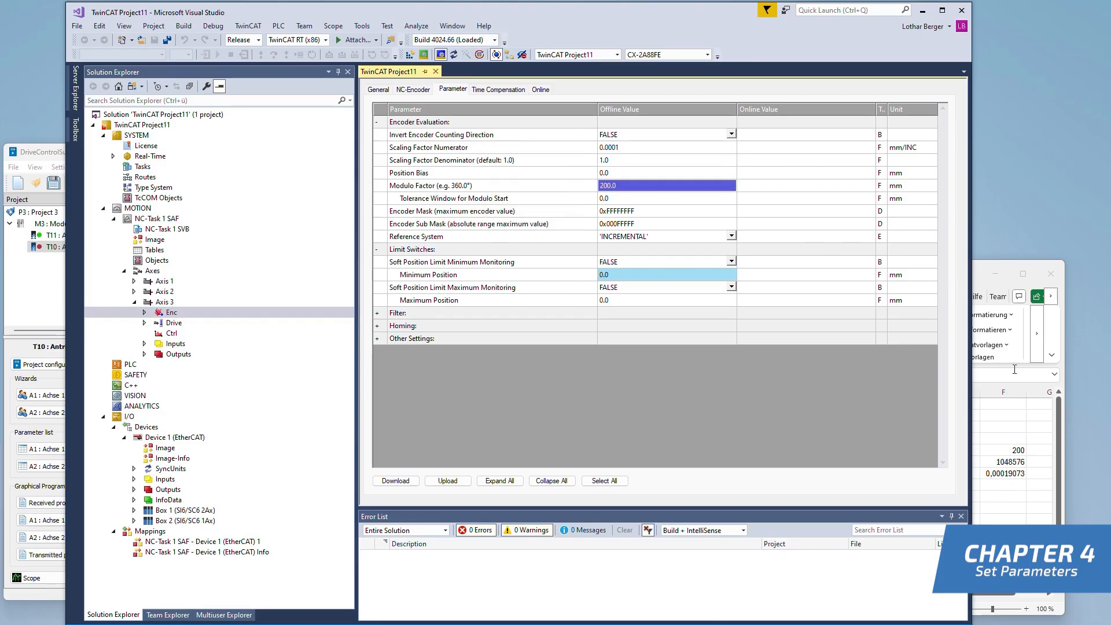
Switch to the Excel workbook and copy the scaling value calculated in cell F7 from F5/F6
{"action": "left_click", "coordinate": [1040, 472]}
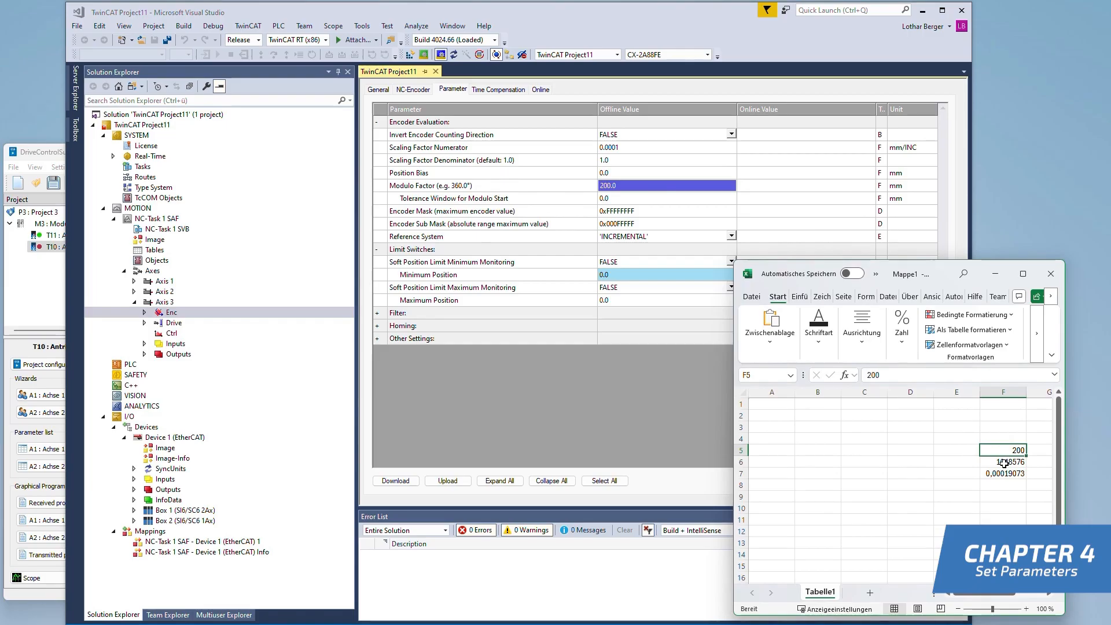
{"action": "left_click", "coordinate": [1003, 463]}
{"action": "left_click", "coordinate": [1002, 474]}
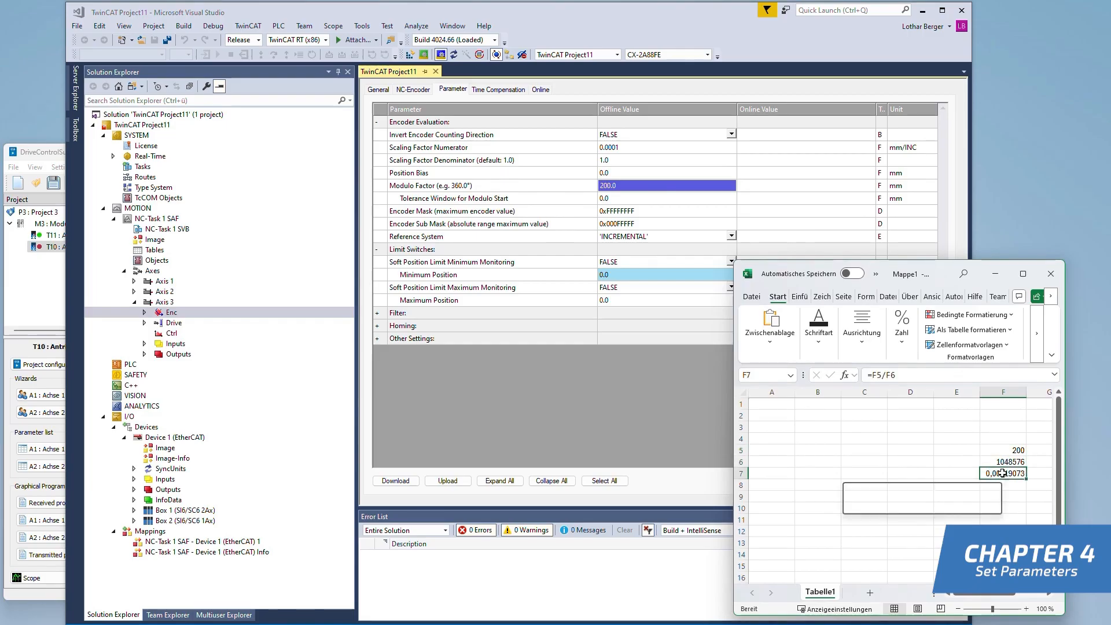
{"action": "right_click", "coordinate": [1002, 473]}
{"action": "left_click", "coordinate": [899, 174]}
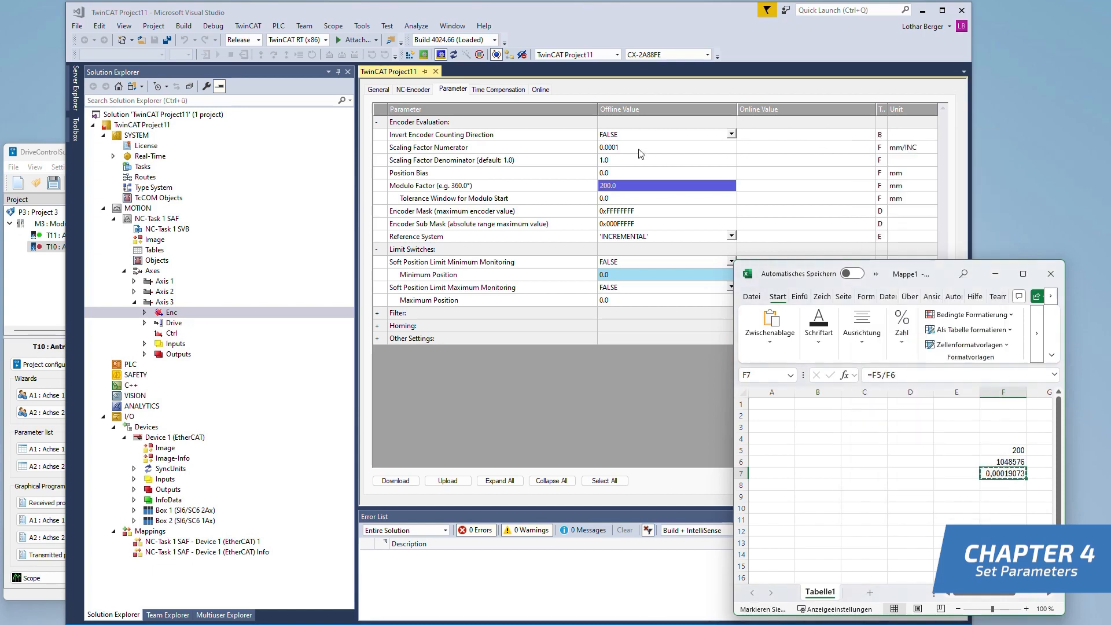
Back in TwinCAT, replace the Scaling Factor Numerator of Axis 3's encoder with the copied value, 0.000190735 mm/INC
{"action": "left_click", "coordinate": [636, 148]}
{"action": "key", "text": "BackSpace"}
{"action": "key", "text": "BackSpace"}
{"action": "key", "text": "BackSpace"}
{"action": "key", "text": "BackSpace"}
{"action": "key", "text": "BackSpace"}
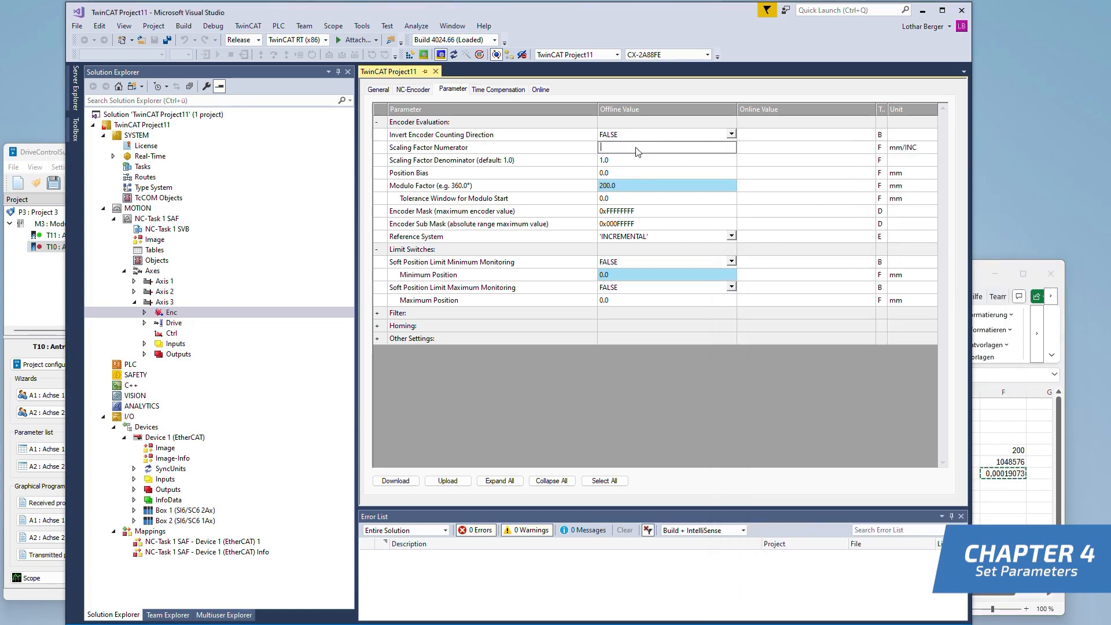
{"action": "key", "text": "ctrl+v"}
{"action": "key", "text": "Return"}
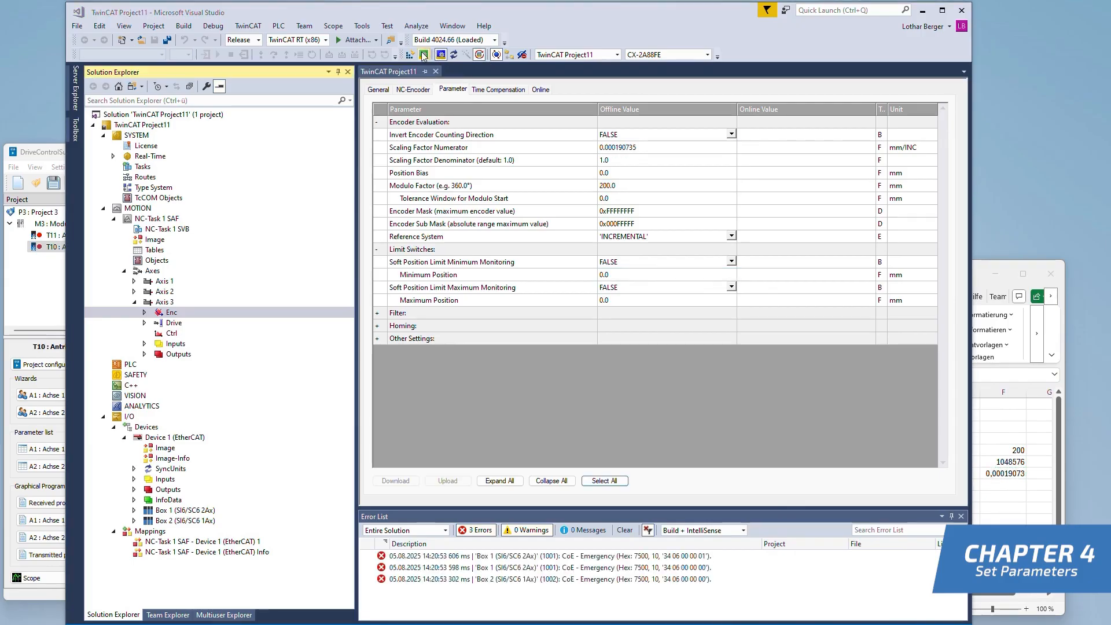
Restart the TwinCAT system in Run Mode
{"action": "left_click", "coordinate": [425, 55]}
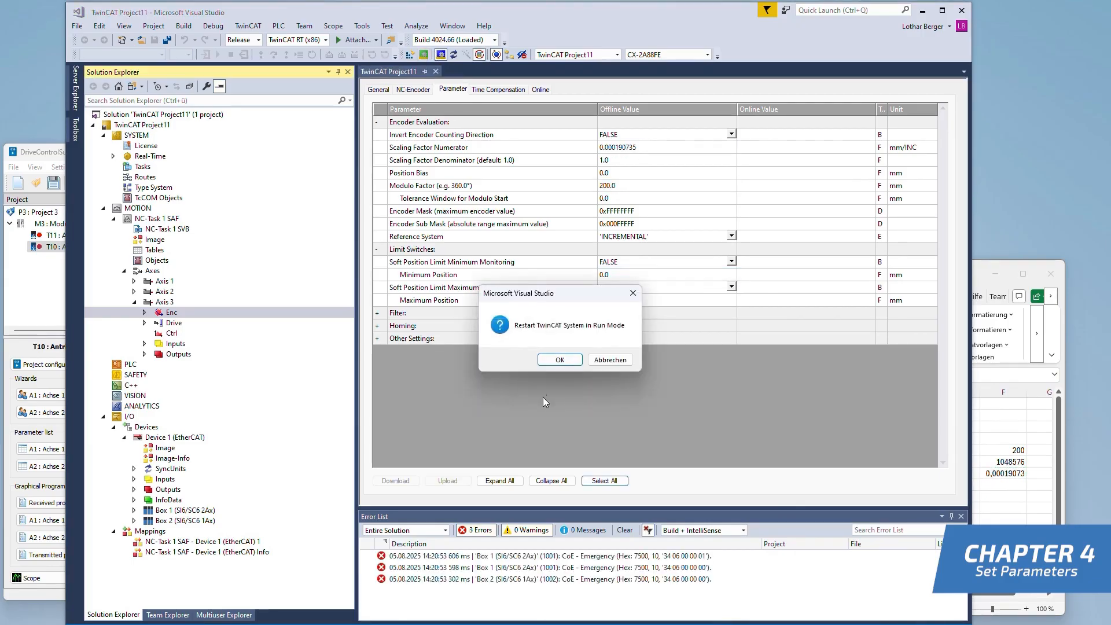
{"action": "left_click", "coordinate": [559, 360]}
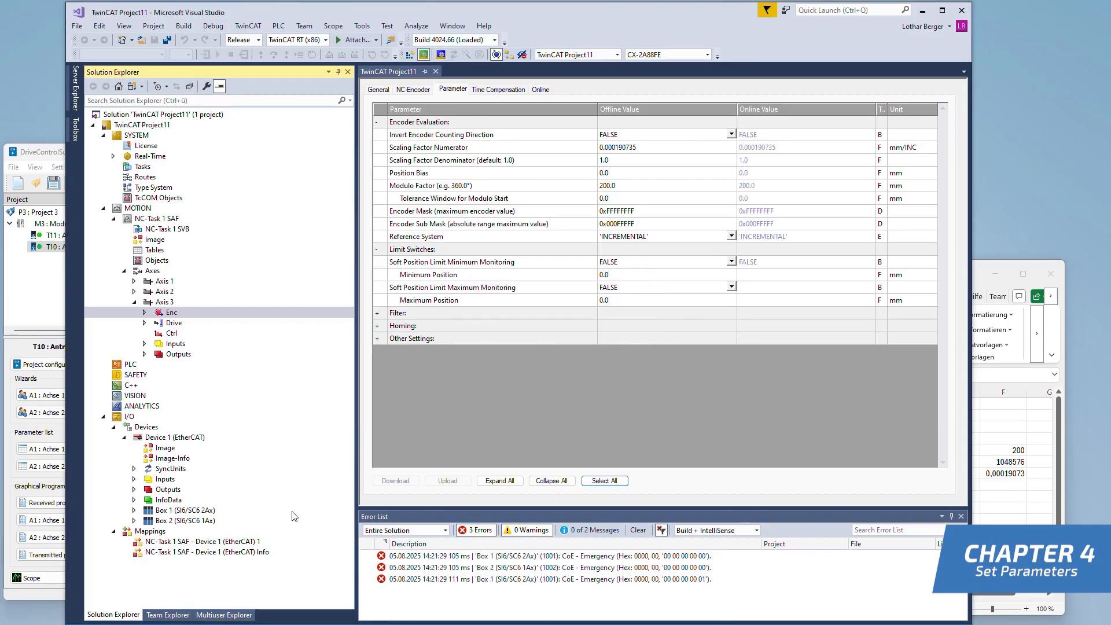
Switch to DriveControlSuite and check the EtherCAT diagnostics of drive controller T10, including its device state
{"action": "left_click", "coordinate": [26, 313]}
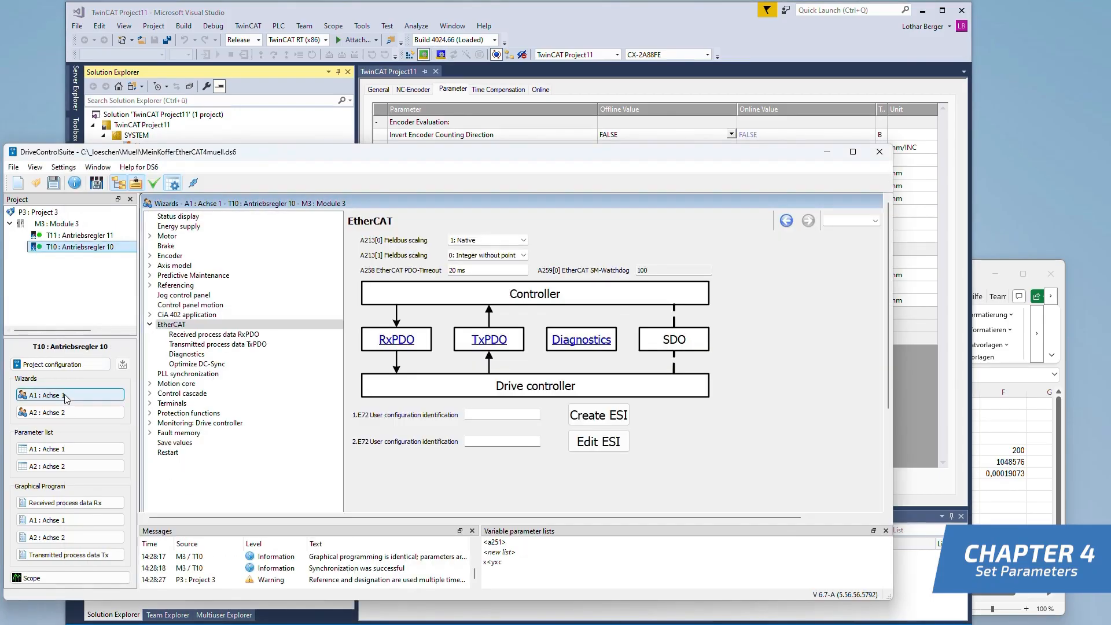
{"action": "left_click", "coordinate": [187, 354]}
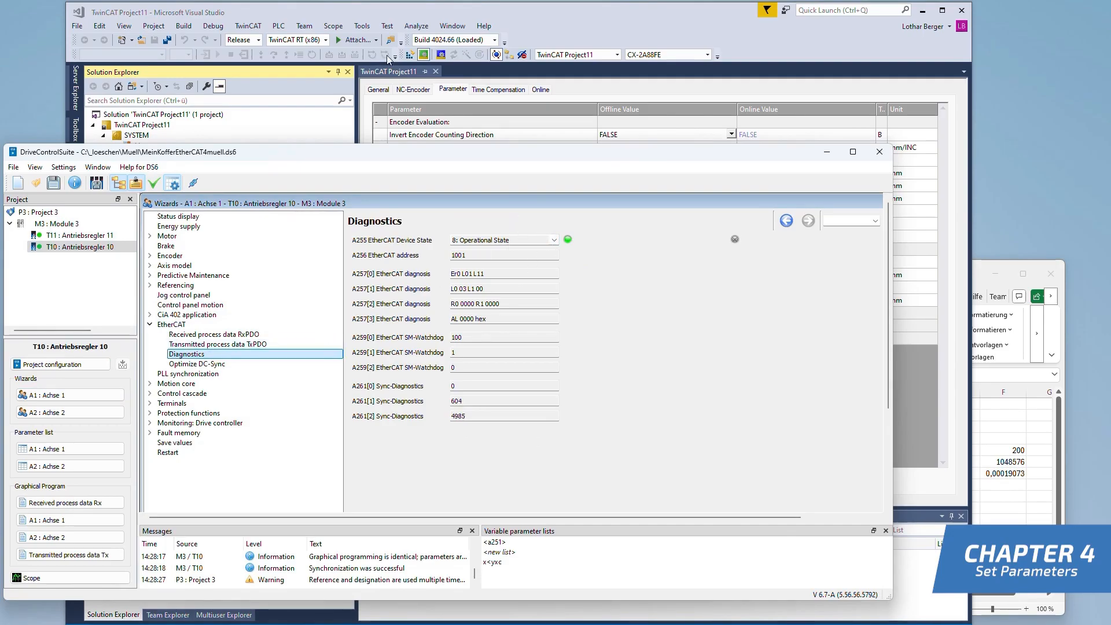
Back in TwinCAT, enable Axis 3's controller and both feed directions at 100 % override, and try moving it with the online motion controls
{"action": "left_click", "coordinate": [505, 73]}
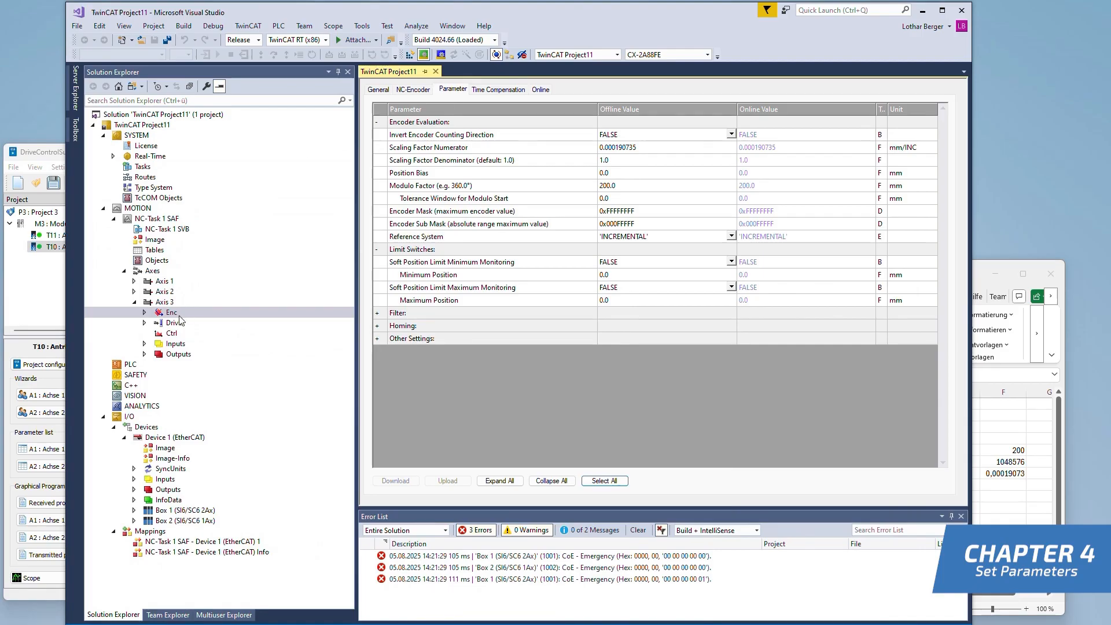
{"action": "left_click", "coordinate": [166, 302]}
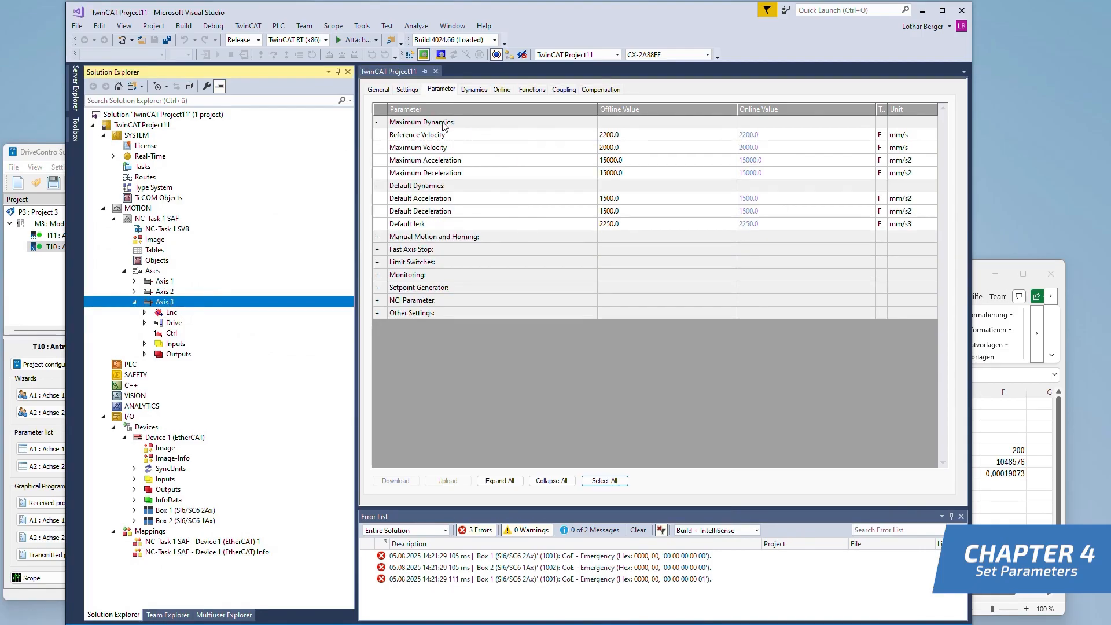
{"action": "left_click", "coordinate": [502, 90]}
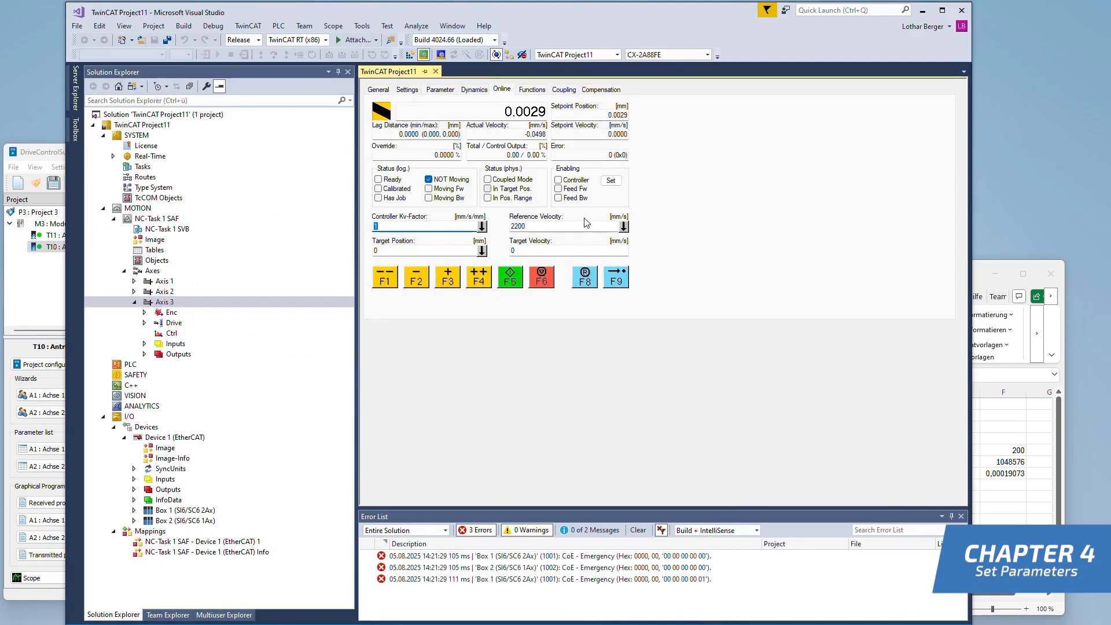
{"action": "left_click", "coordinate": [610, 180]}
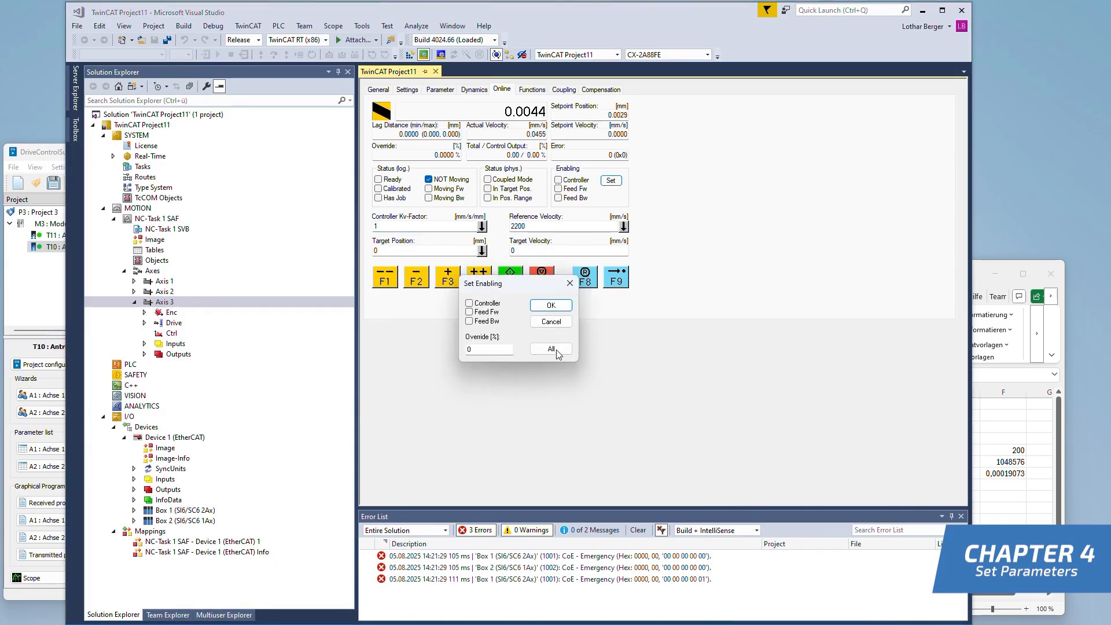
{"action": "left_click", "coordinate": [552, 350]}
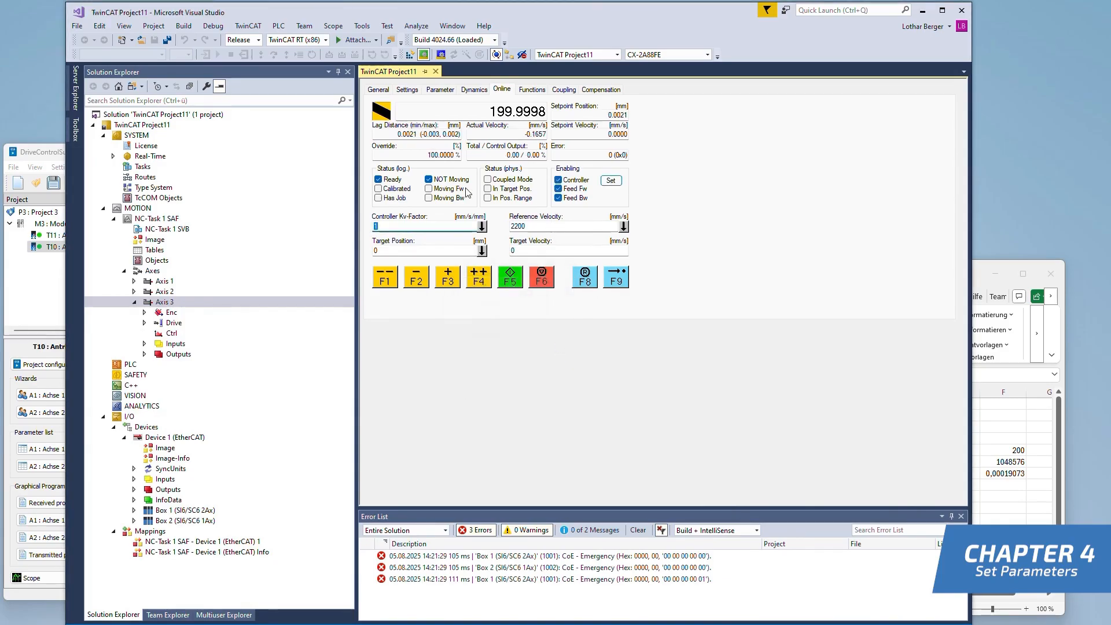
{"action": "left_click", "coordinate": [510, 278]}
{"action": "left_click", "coordinate": [444, 282]}
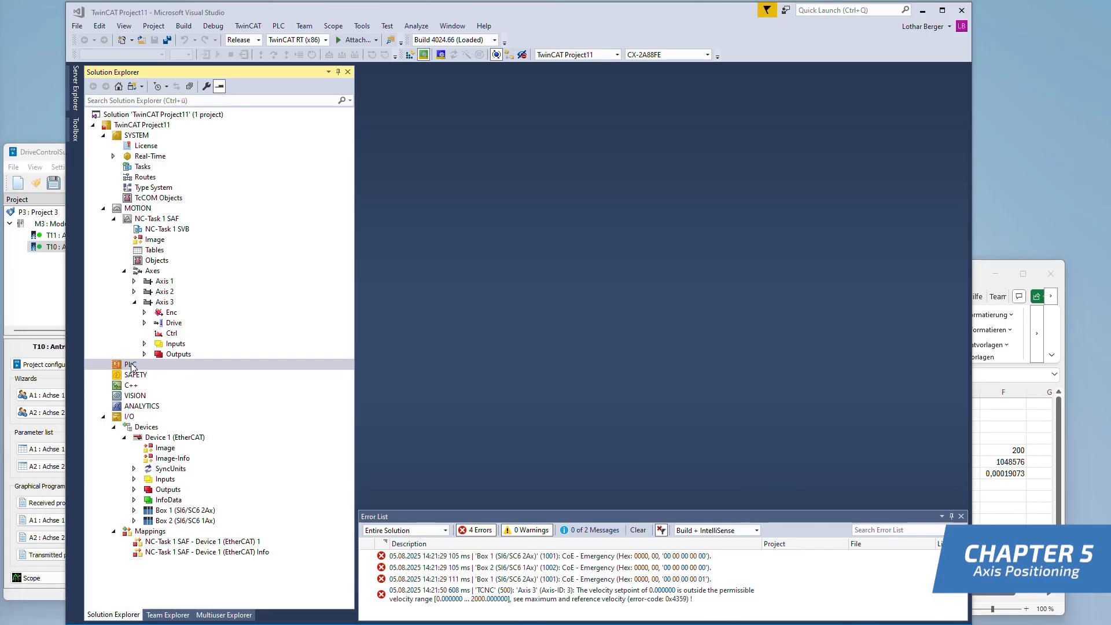
Add a Standard PLC Project named Untitled1 to the TwinCAT project
{"action": "right_click", "coordinate": [132, 365]}
{"action": "left_click", "coordinate": [150, 374]}
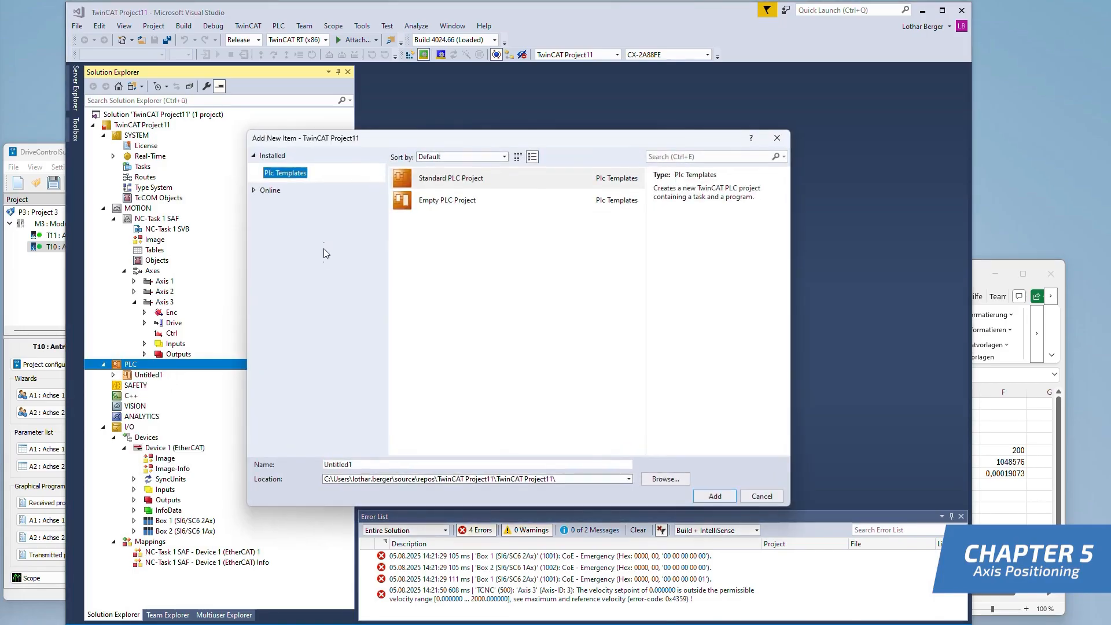
{"action": "left_click", "coordinate": [463, 181]}
{"action": "left_click", "coordinate": [710, 499]}
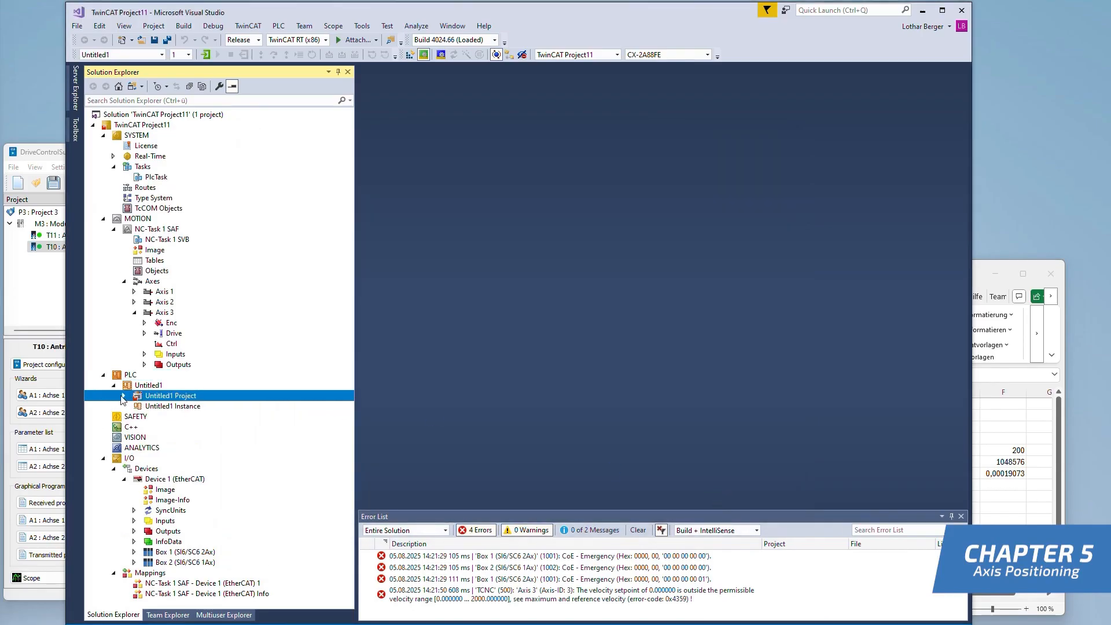
Add the Tc2_MC2 library from the Motion PTP category to the references of the Untitled1 PLC project
{"action": "left_click", "coordinate": [123, 397]}
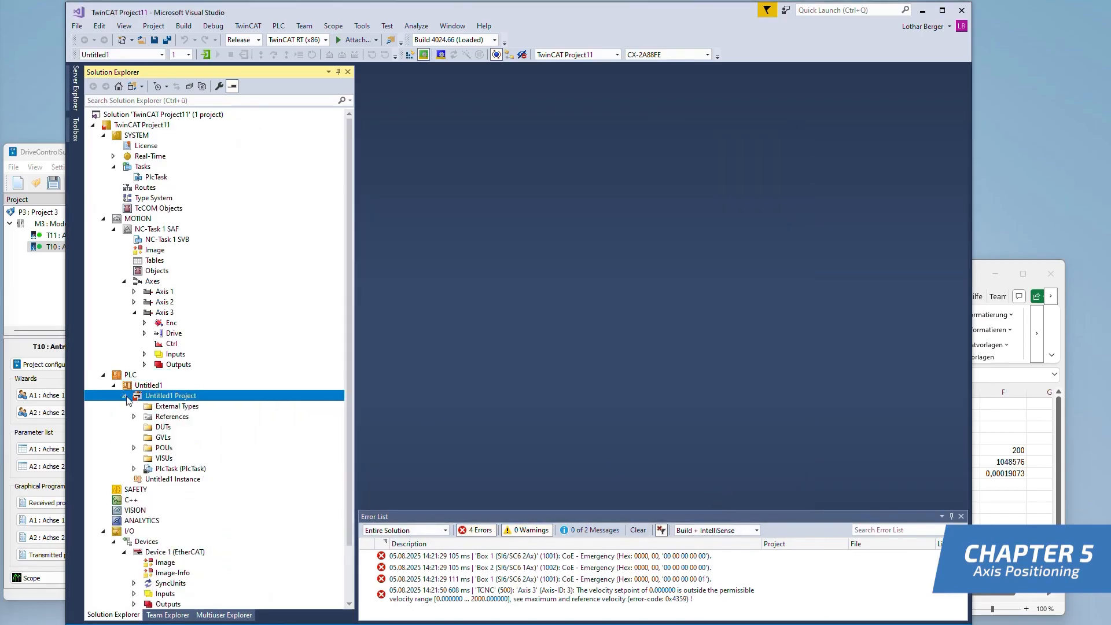
{"action": "left_click", "coordinate": [152, 418]}
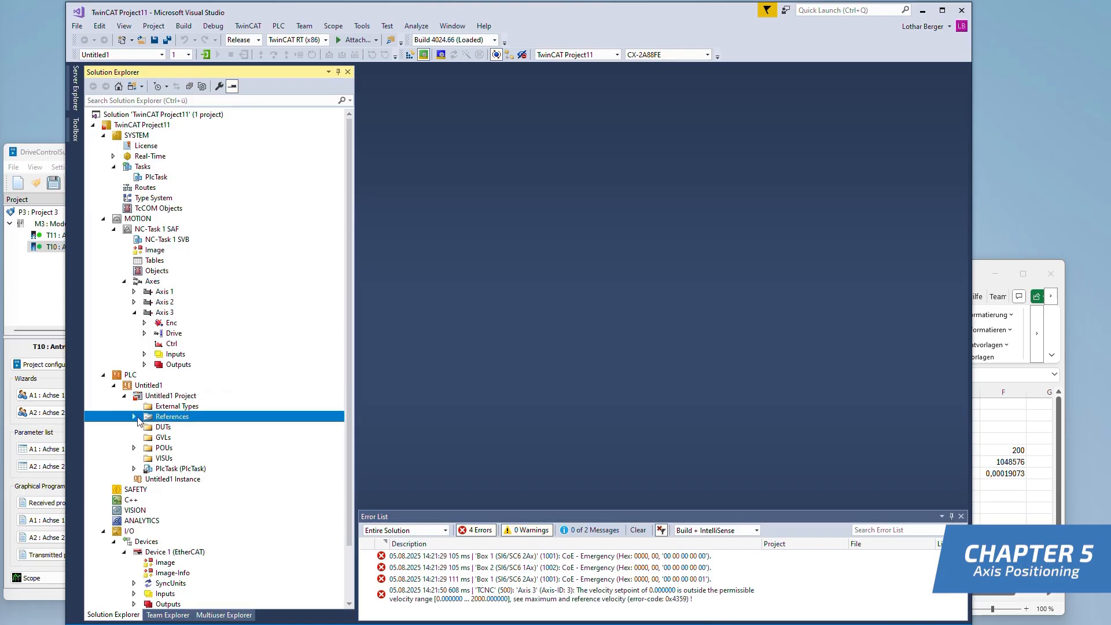
{"action": "left_click", "coordinate": [143, 419]}
{"action": "right_click", "coordinate": [178, 417]}
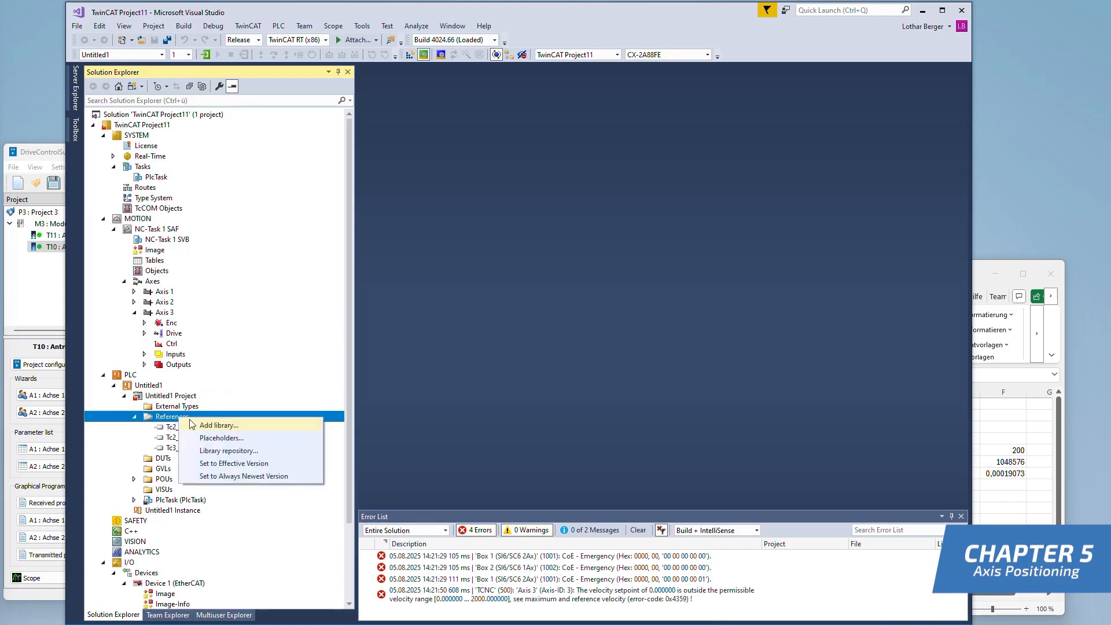
{"action": "left_click", "coordinate": [202, 430]}
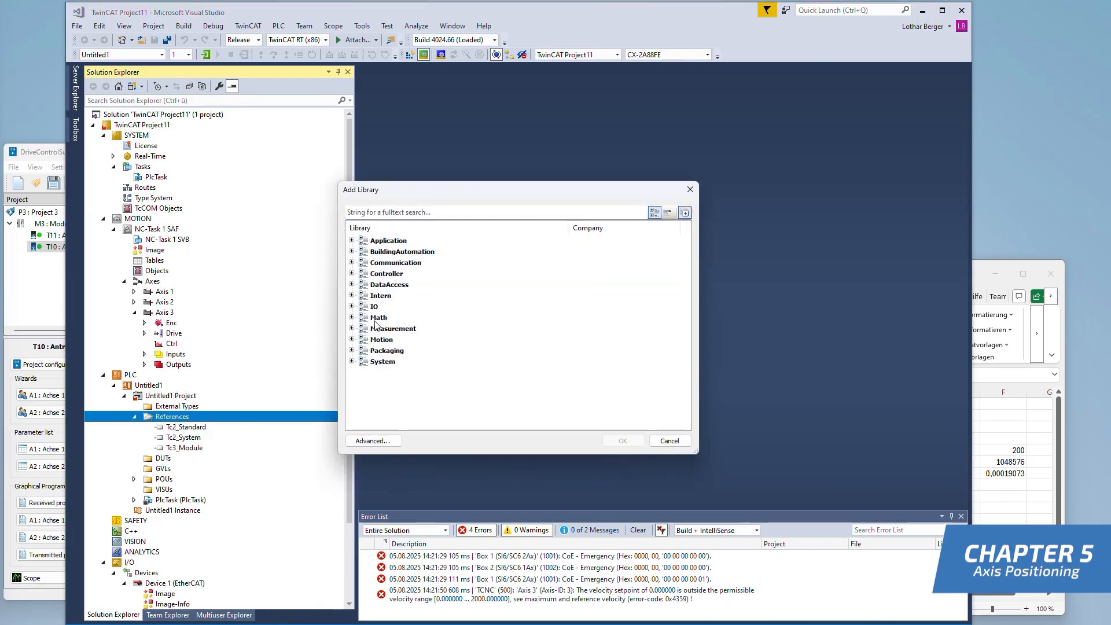
{"action": "left_click", "coordinate": [352, 340]}
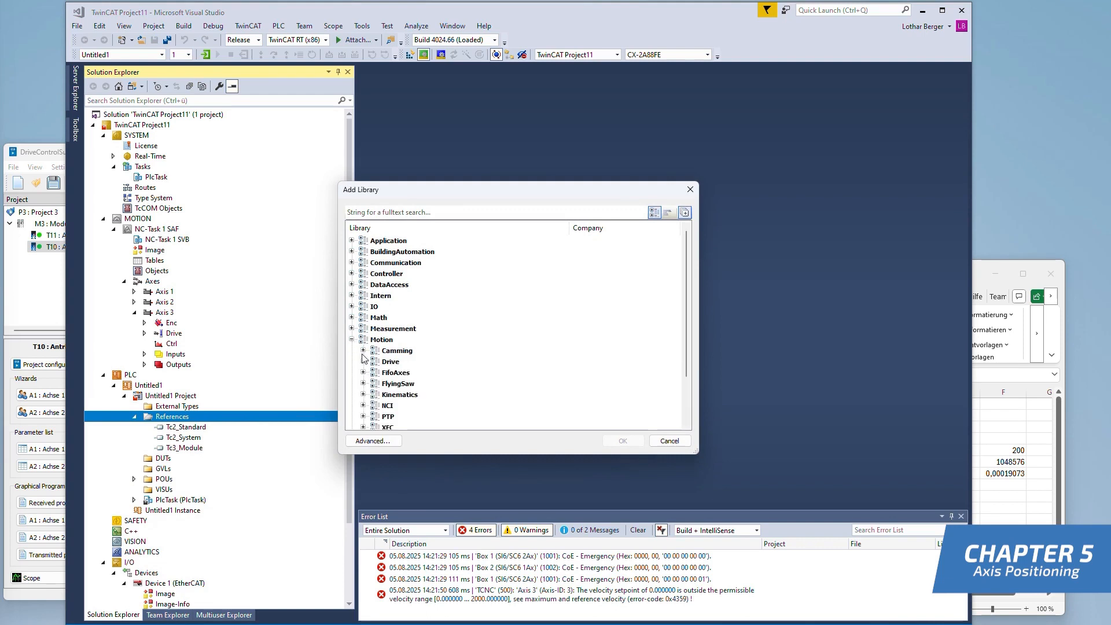
{"action": "left_click", "coordinate": [364, 417]}
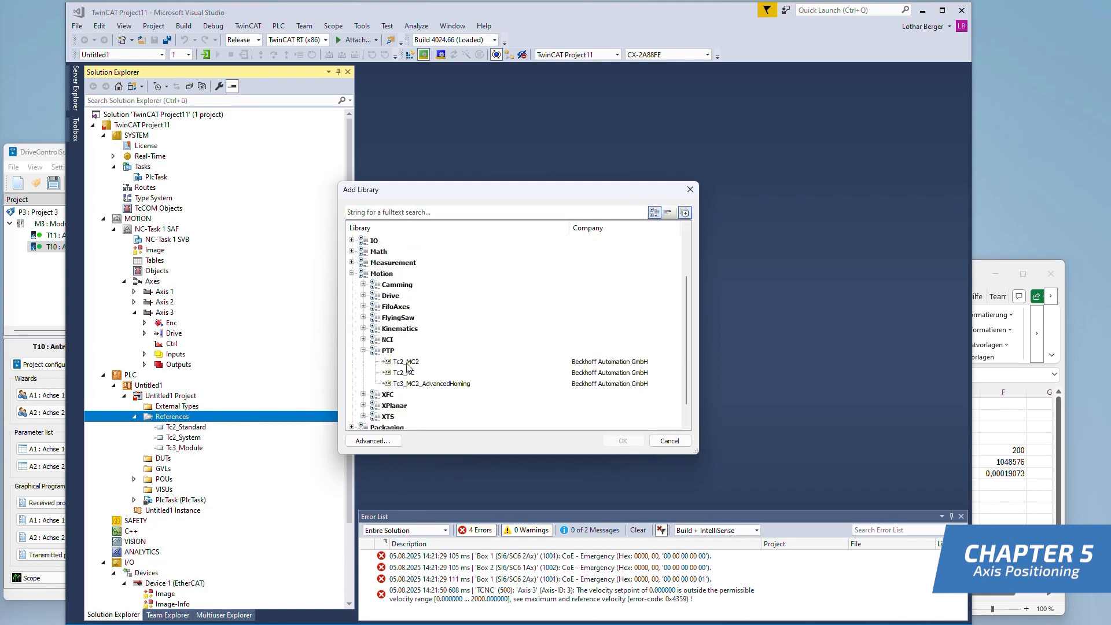
{"action": "left_click", "coordinate": [408, 362]}
{"action": "double_click", "coordinate": [420, 366]}
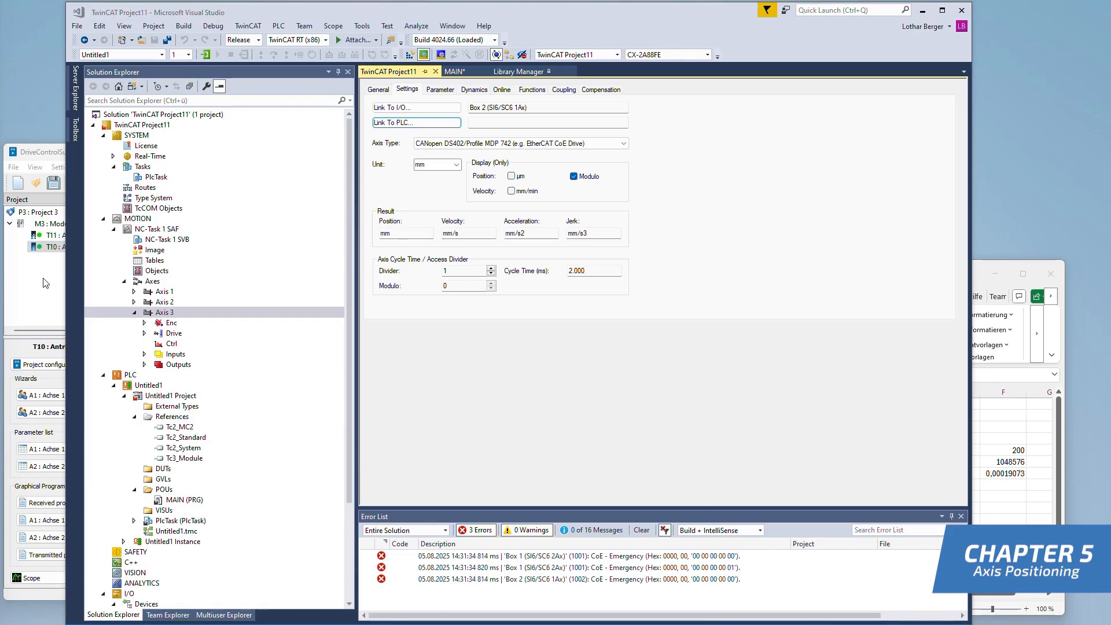
Replace the MAIN program's declarations with the prepared axis variables and paste the control, motion, status and homing code into its body
{"action": "double_click", "coordinate": [177, 501]}
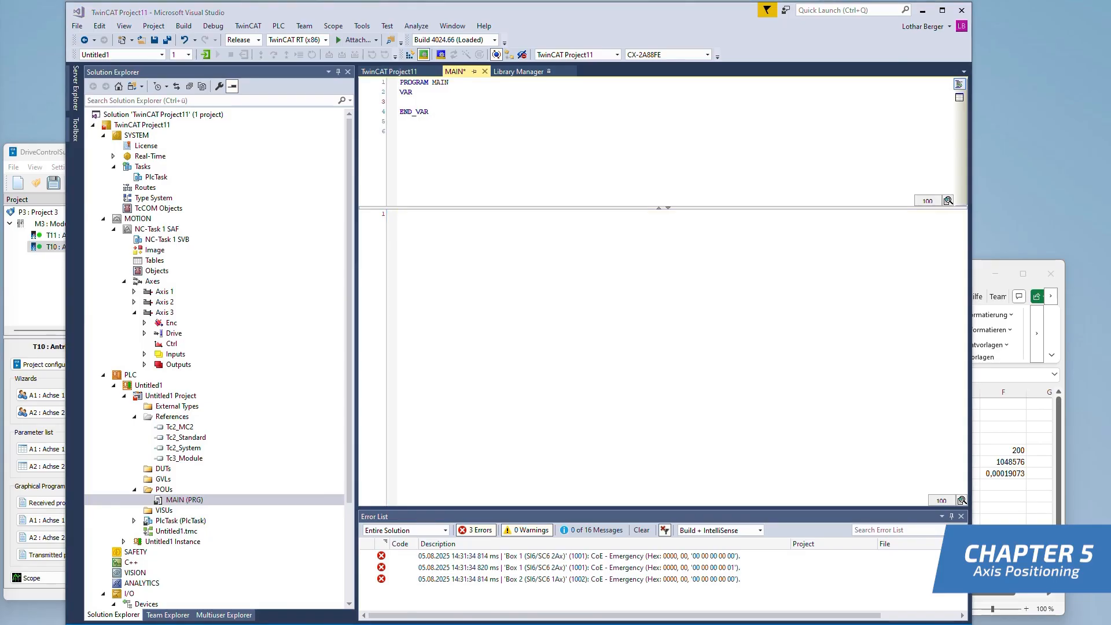
{"action": "left_click", "coordinate": [482, 139]}
{"action": "key", "text": "ctrl+a"}
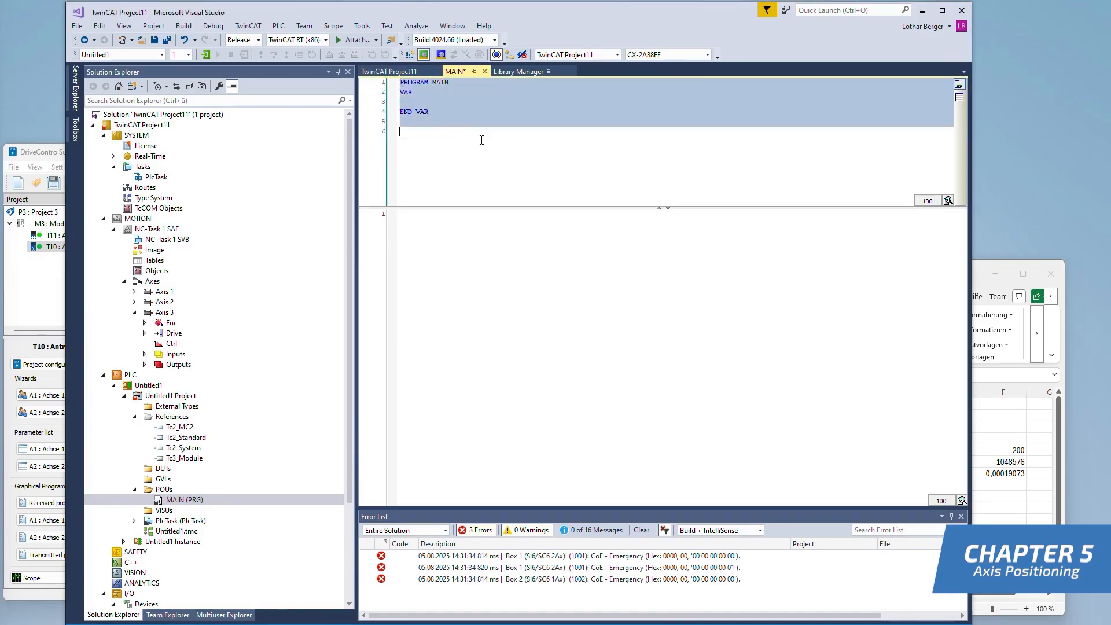
{"action": "key", "text": "ctrl+v"}
{"action": "scroll", "coordinate": [607, 149], "scroll_direction": "up", "scroll_amount": 15}
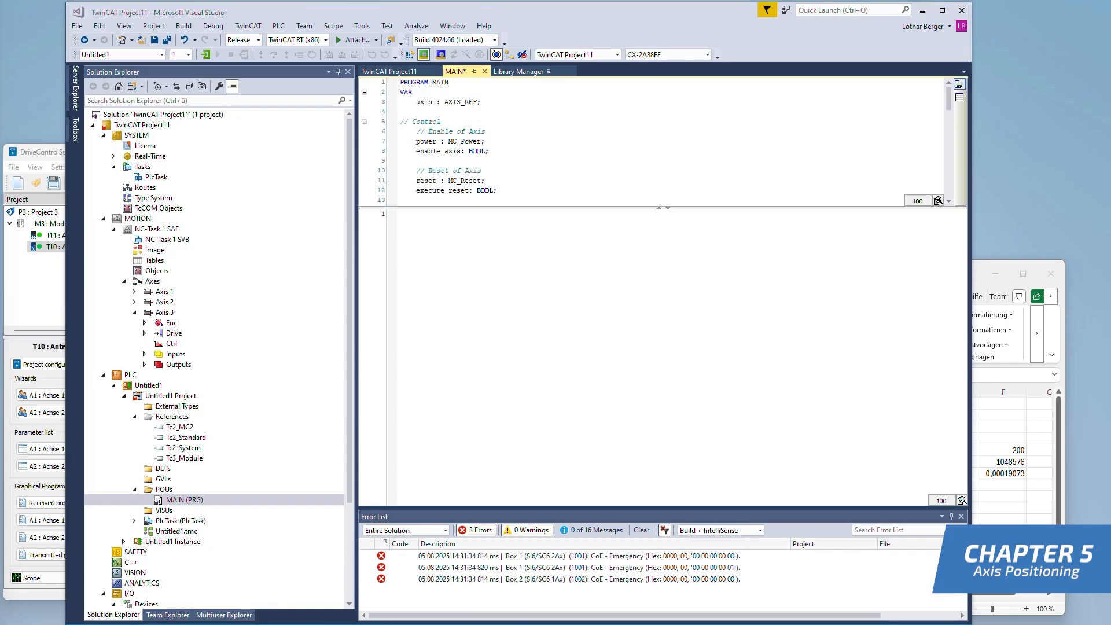
{"action": "key", "text": "ctrl+v"}
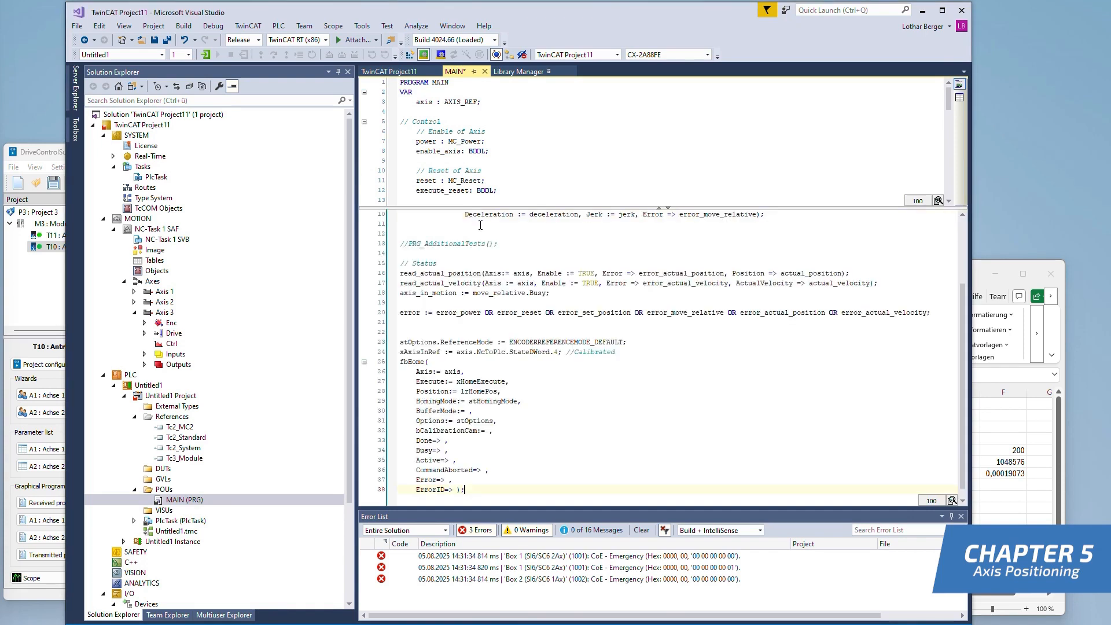
{"action": "scroll", "coordinate": [496, 272], "scroll_direction": "up", "scroll_amount": 3}
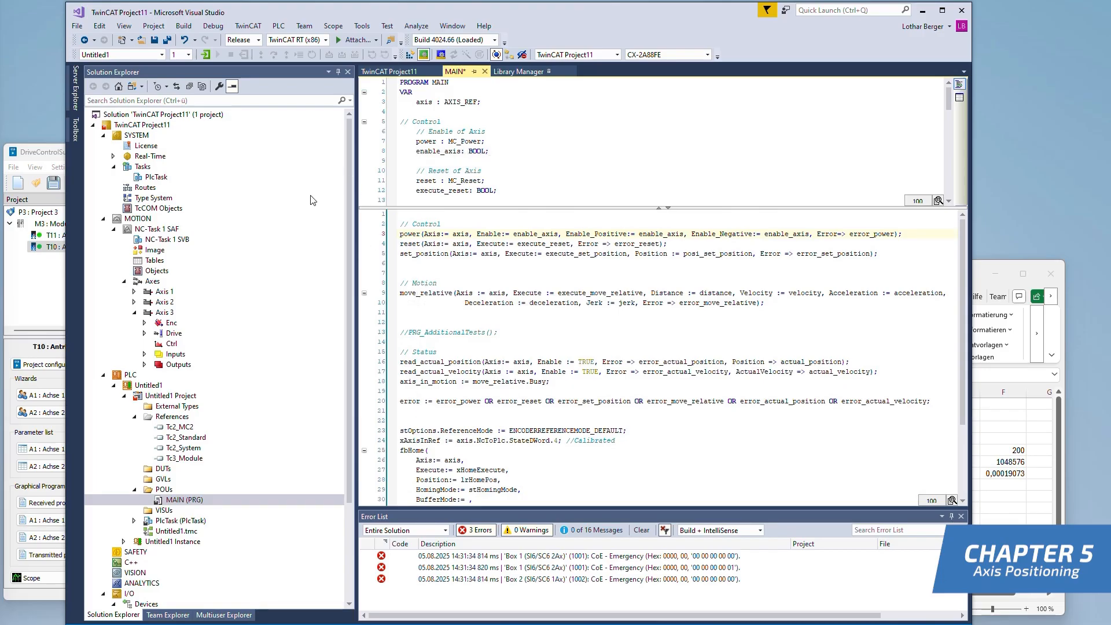
Link Axis 3 to the PLC axis reference MAIN.axis (Untitled1 Instance)
{"action": "left_click", "coordinate": [161, 313]}
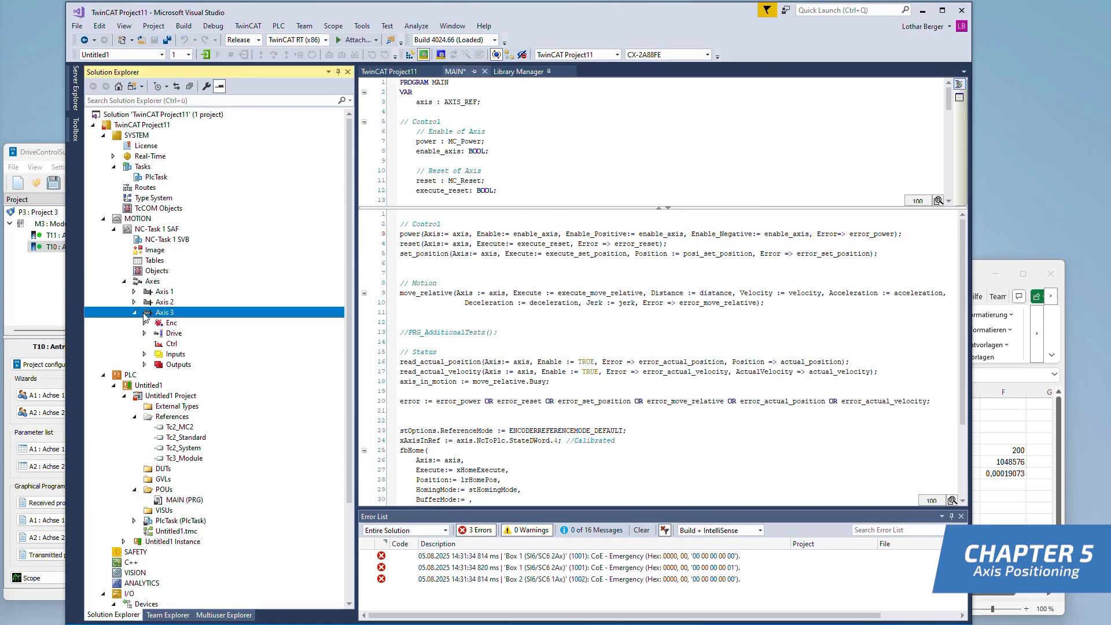
{"action": "double_click", "coordinate": [144, 314]}
{"action": "left_click", "coordinate": [408, 123]}
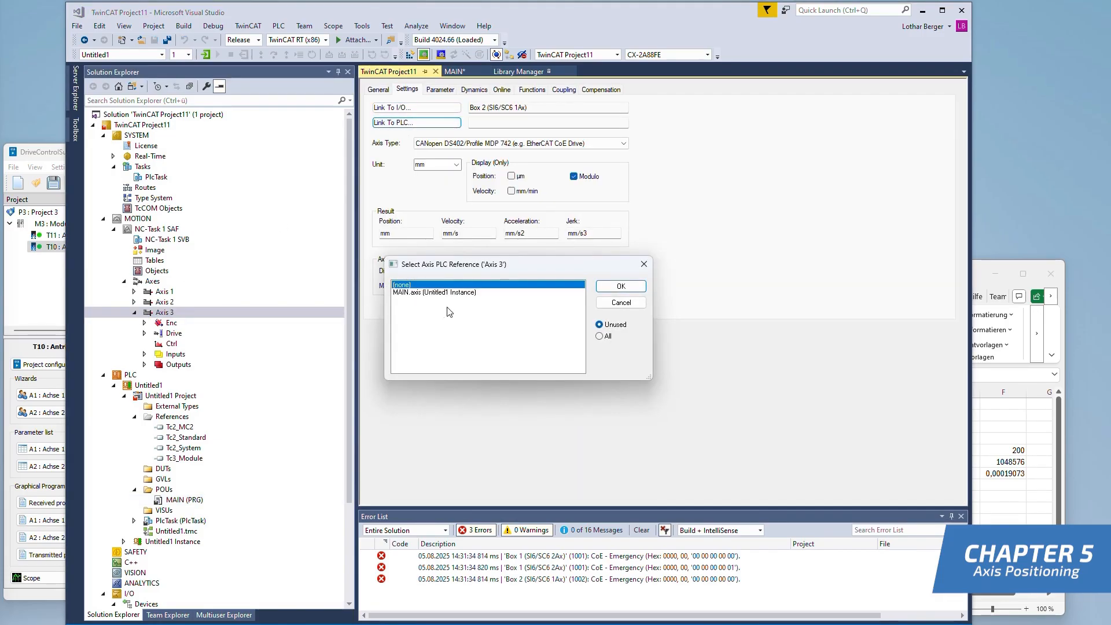
{"action": "left_click", "coordinate": [423, 293]}
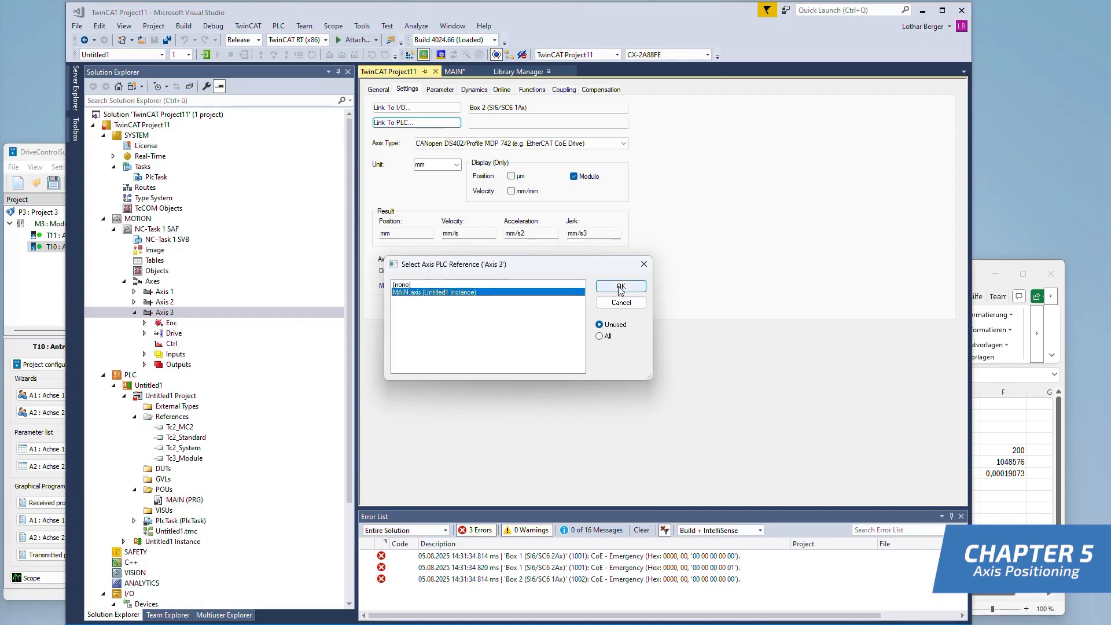
{"action": "left_click", "coordinate": [621, 286]}
Log in to the PLC and restart the TwinCAT system in Run Mode
{"action": "left_click", "coordinate": [206, 55]}
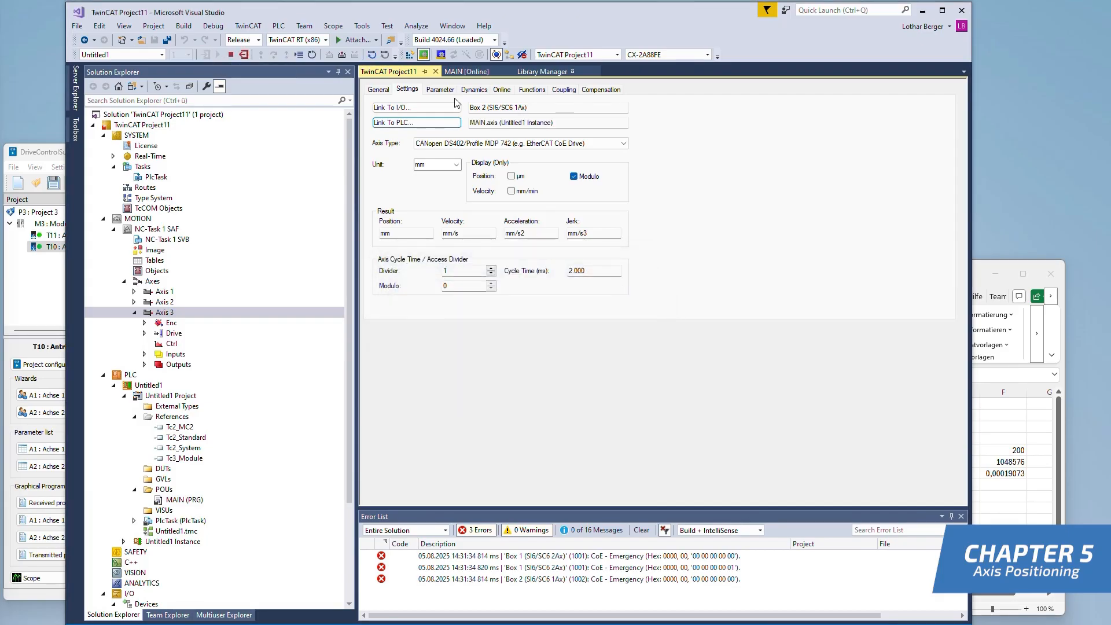
{"action": "left_click", "coordinate": [424, 55]}
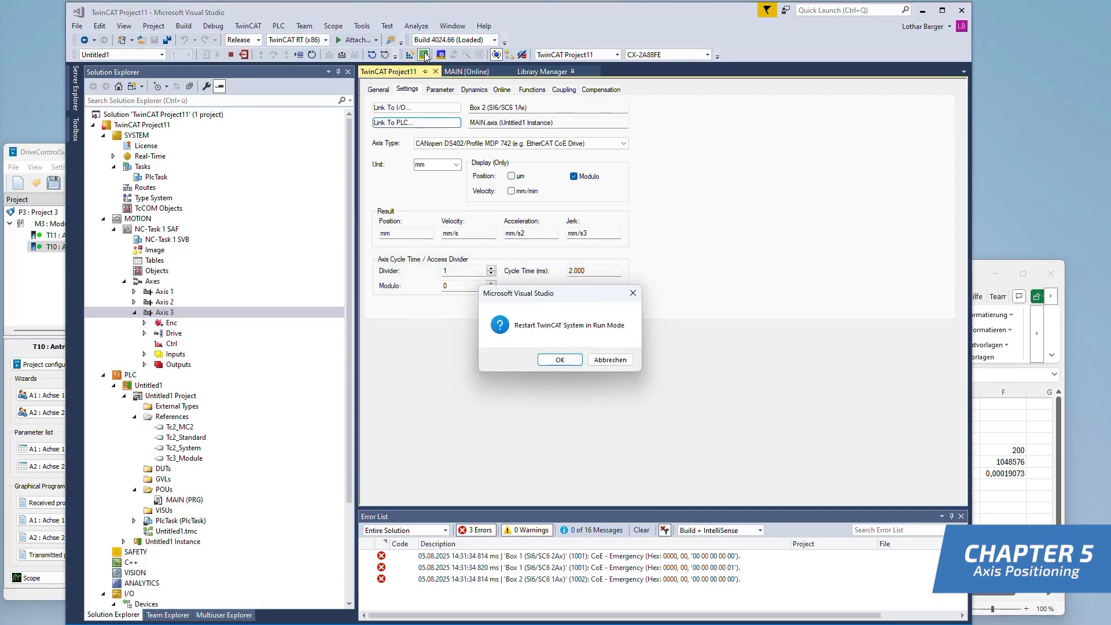
{"action": "left_click", "coordinate": [560, 360]}
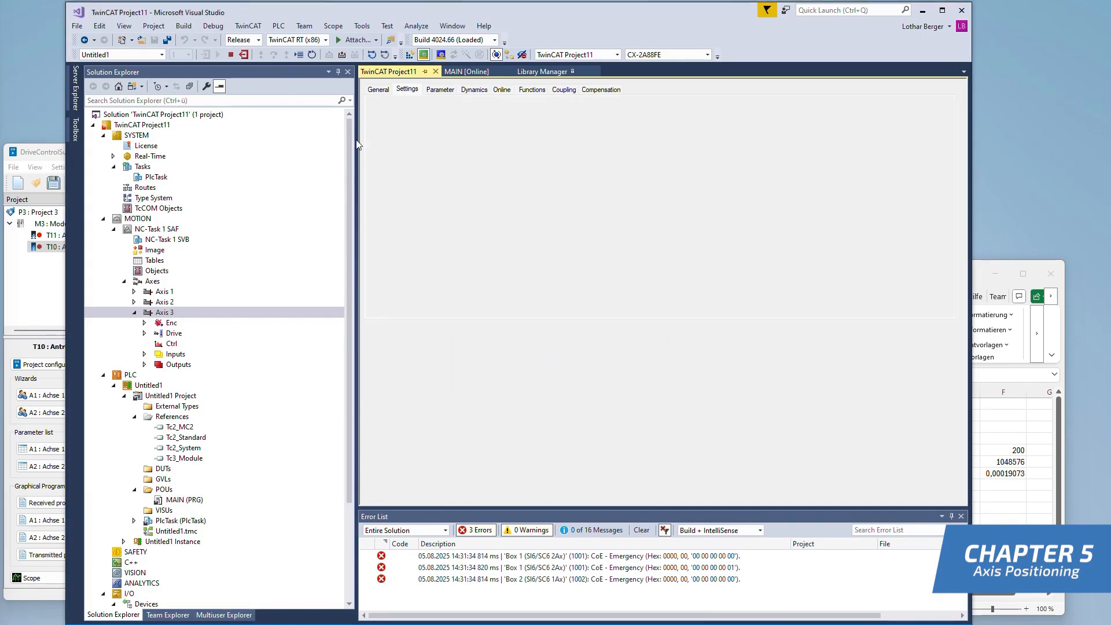
In the online MAIN program, write TRUE to enable_axis and then to execute_move_relative to start a relative move of the axis
{"action": "double_click", "coordinate": [172, 499]}
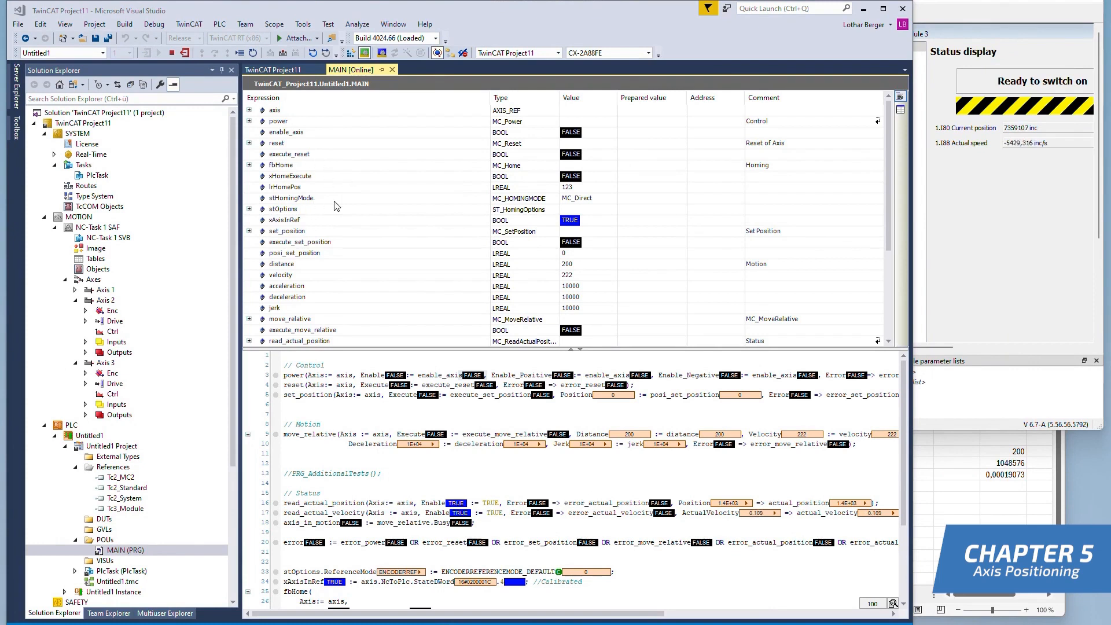
{"action": "double_click", "coordinate": [472, 376]}
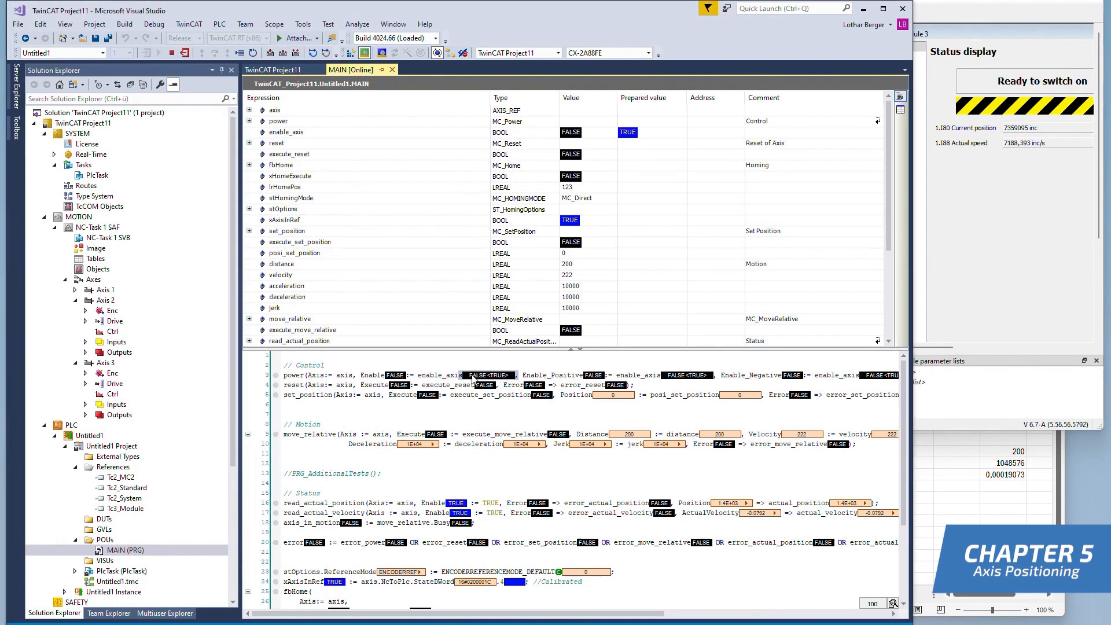
{"action": "key", "text": "ctrl+F7"}
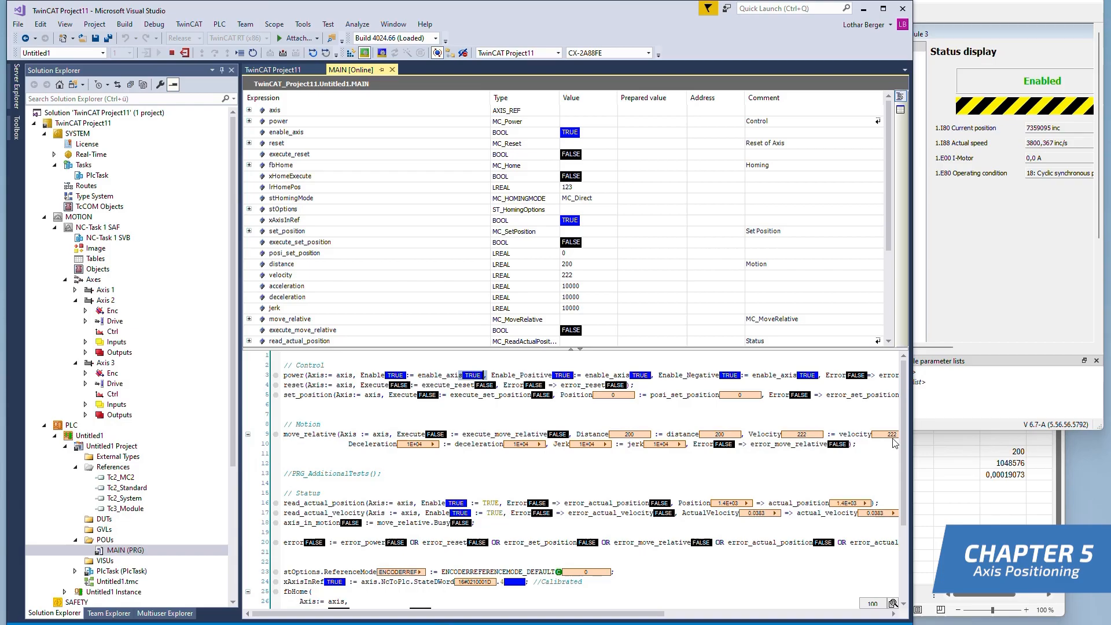
{"action": "double_click", "coordinate": [558, 434]}
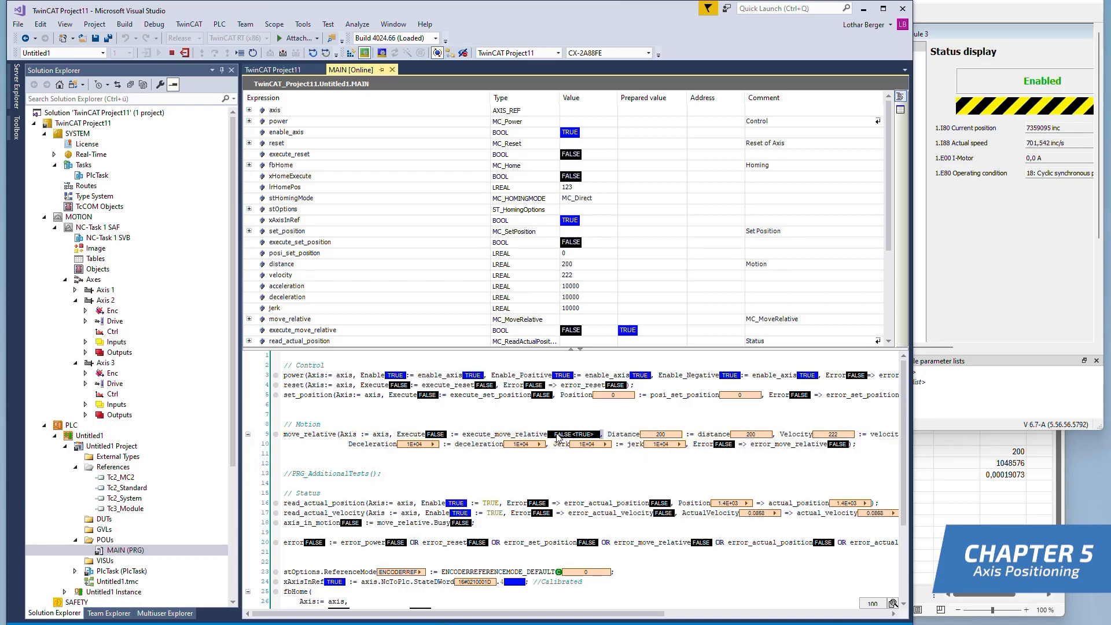
{"action": "left_click", "coordinate": [294, 51]}
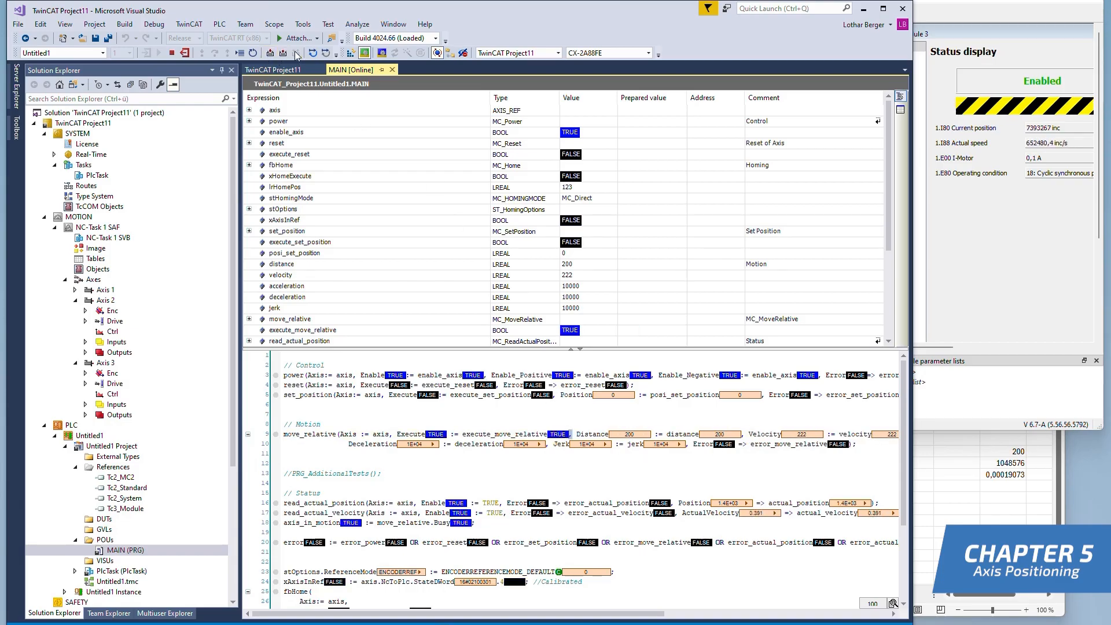